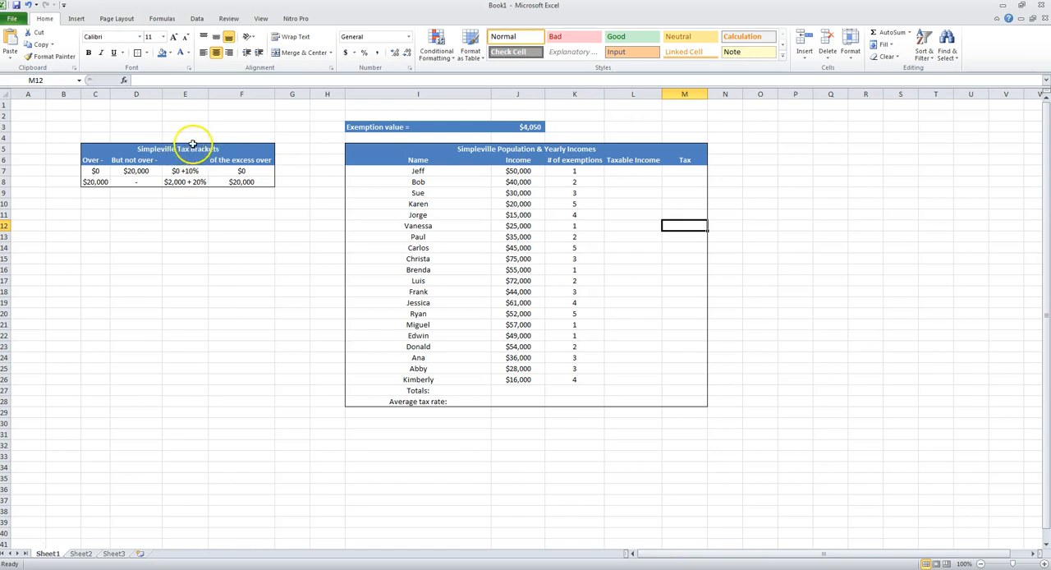
- Examine the Simpleville tax brackets in C7:F8, including each bracket's limits, base tax, rate and excess threshold
click(100, 171)
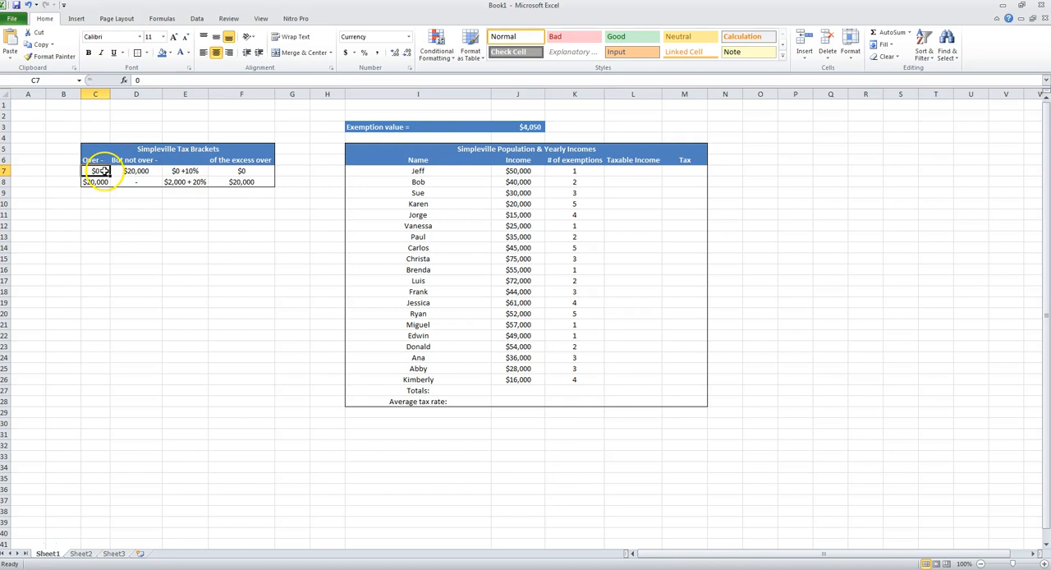
click(137, 170)
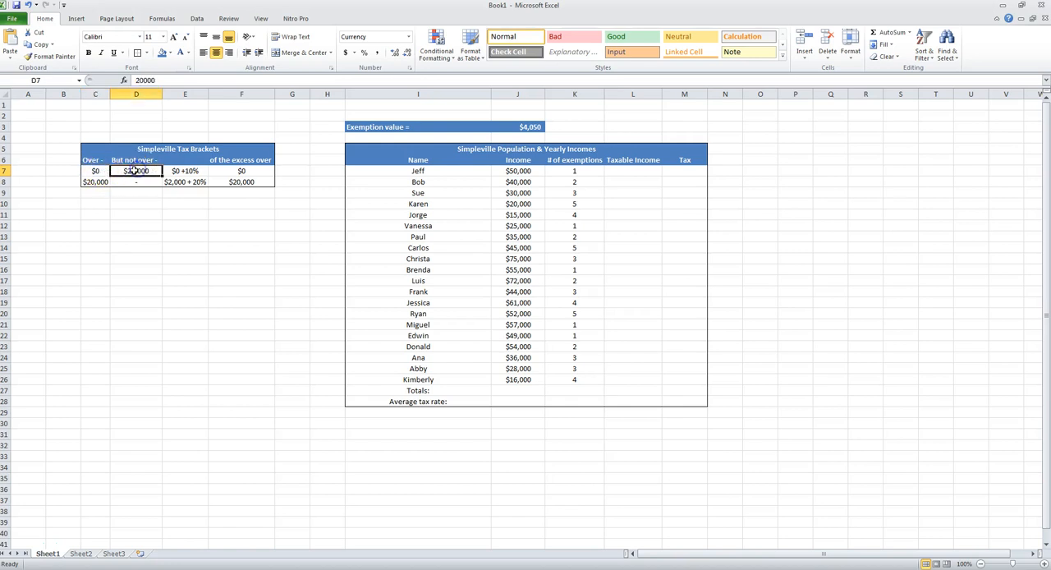
click(175, 171)
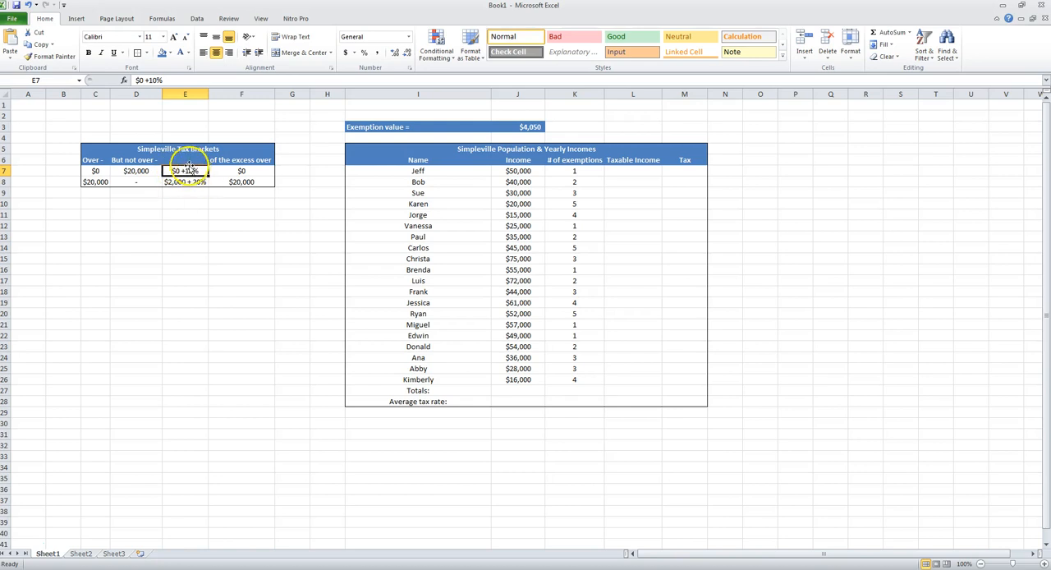
click(247, 170)
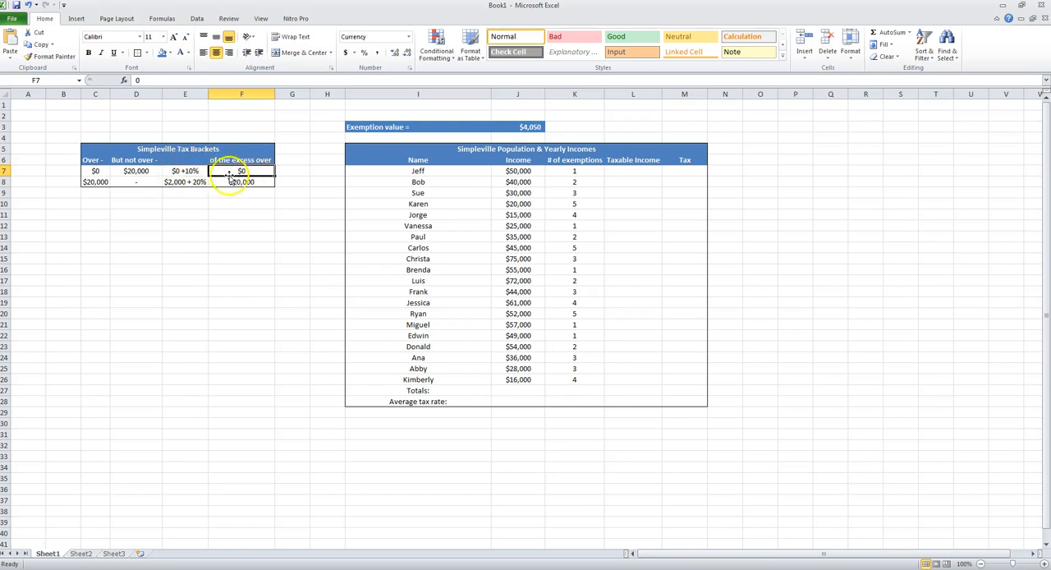
click(97, 181)
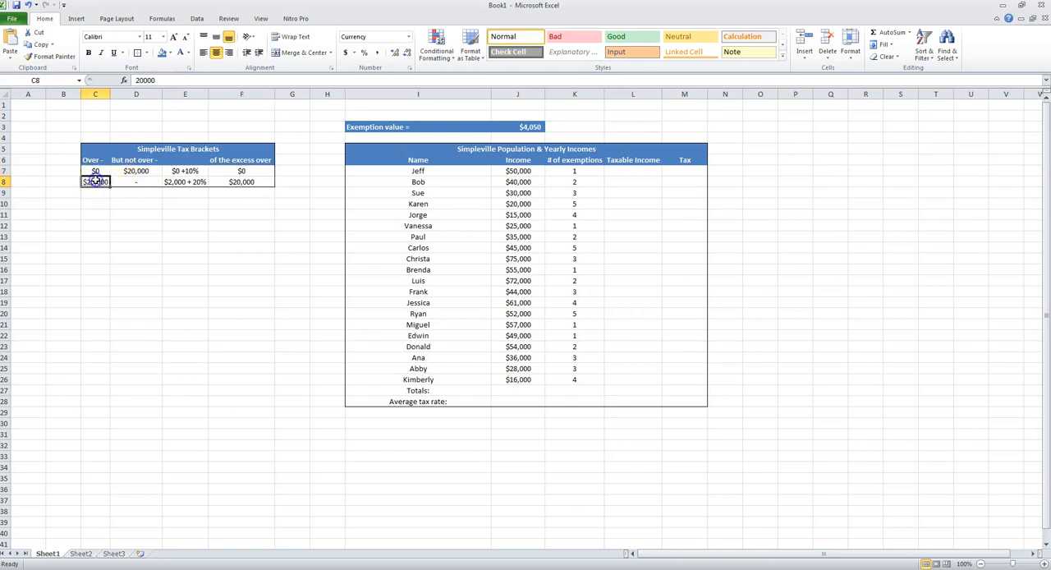
click(134, 170)
click(96, 183)
click(178, 181)
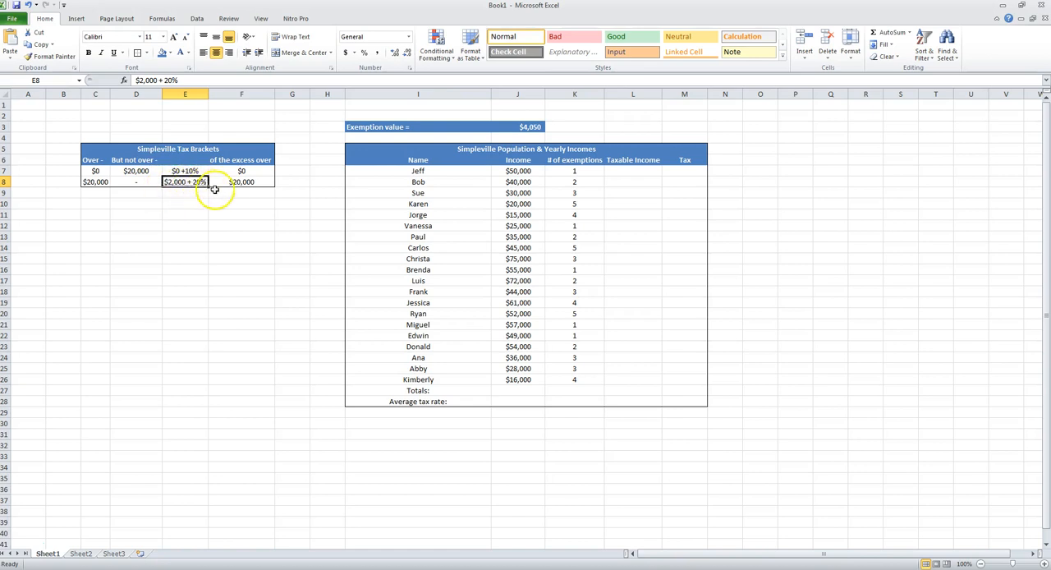
click(240, 182)
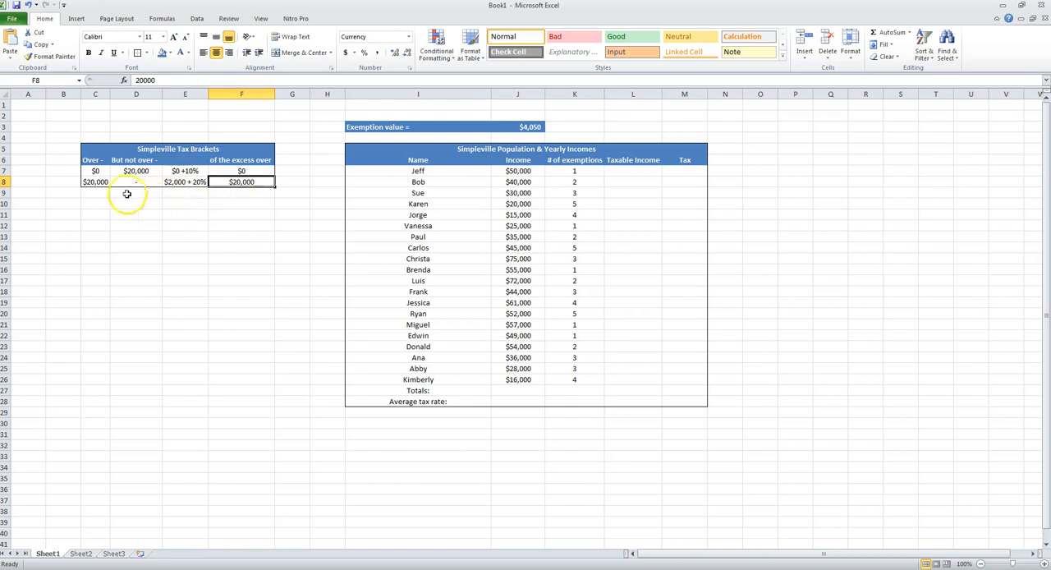
click(95, 170)
drag(94, 170, 239, 171)
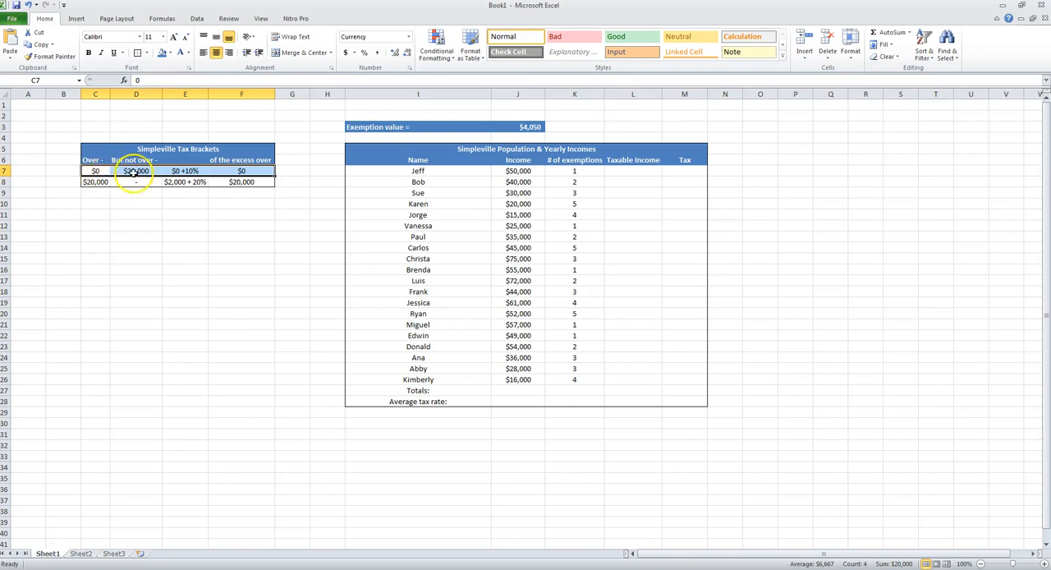
click(100, 183)
drag(99, 183, 234, 183)
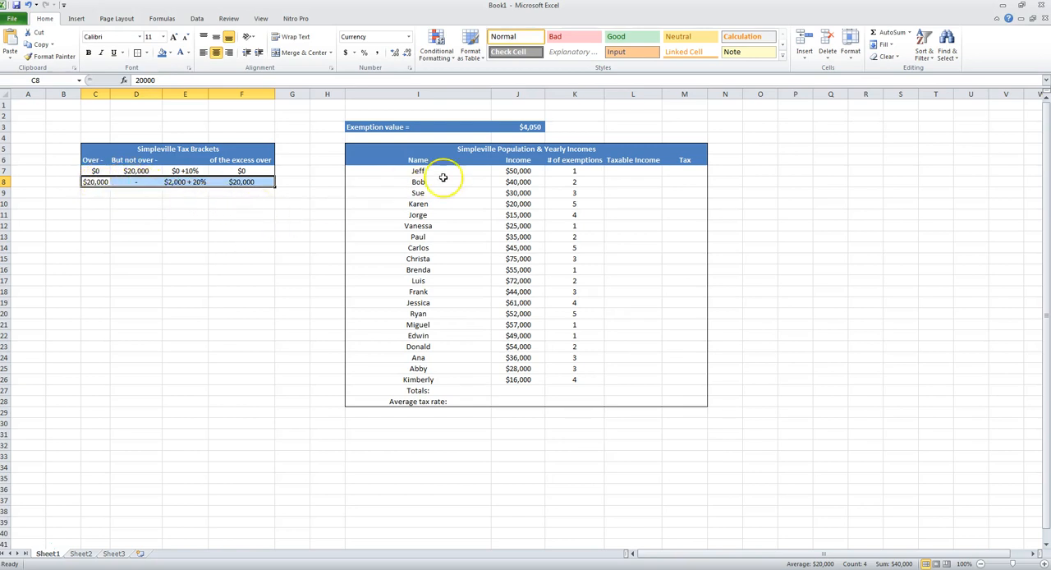
- Review the population table's names, incomes and numbers of exemptions, together with the exemption value in J3
drag(446, 171, 442, 382)
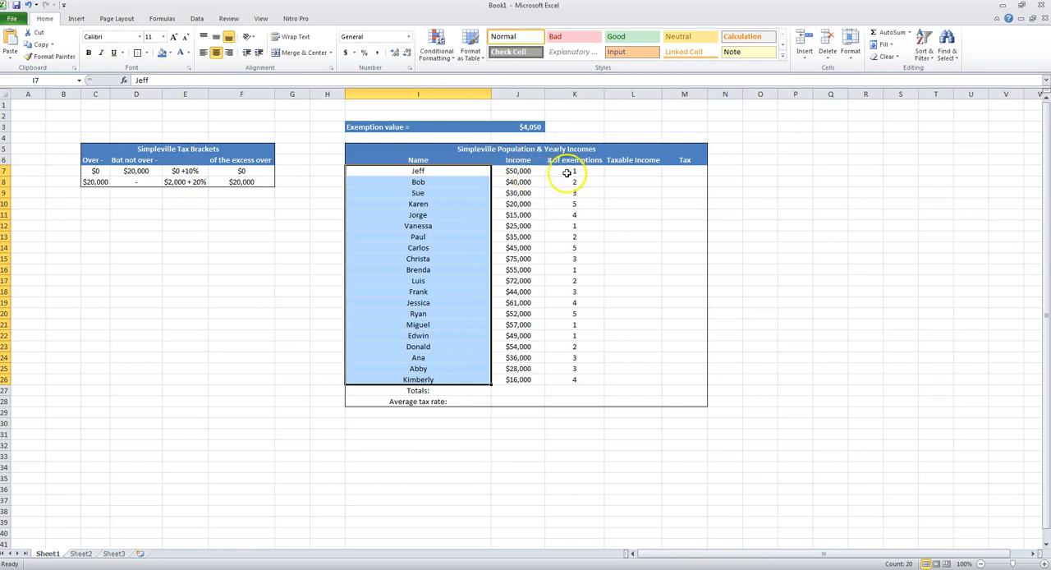
drag(516, 174, 519, 377)
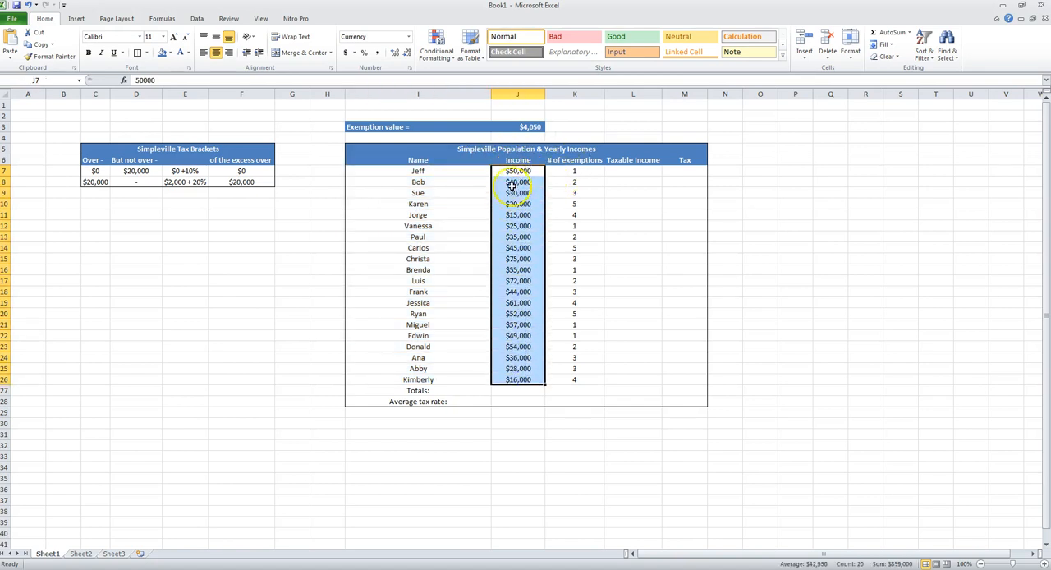
click(541, 127)
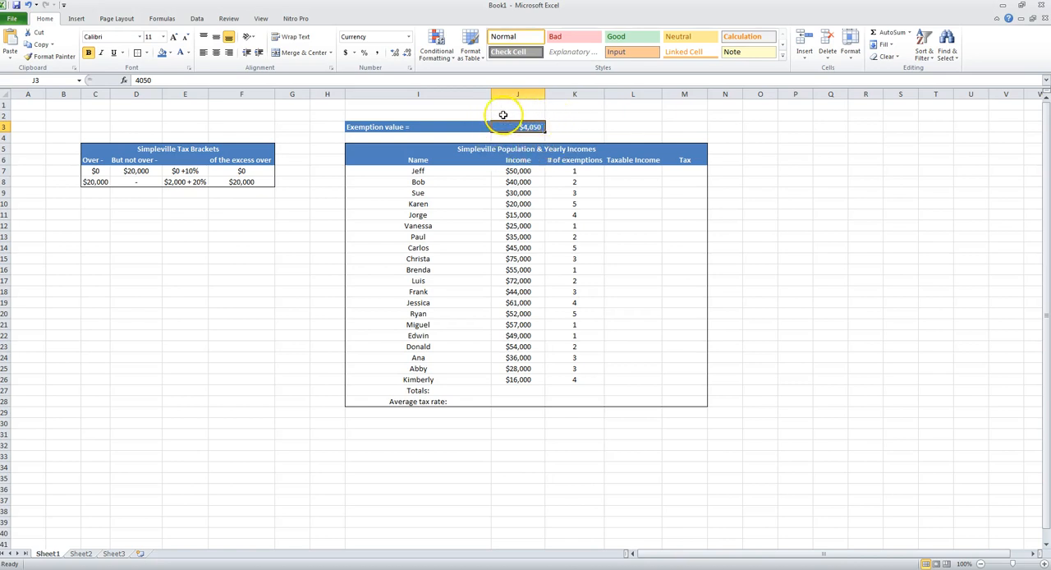
drag(574, 174, 562, 378)
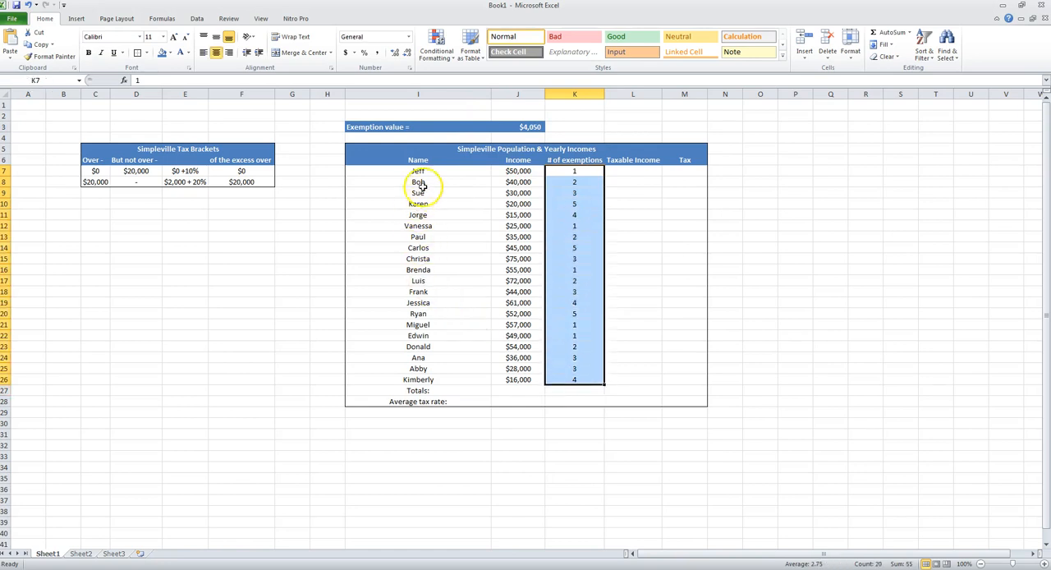
drag(418, 171, 437, 377)
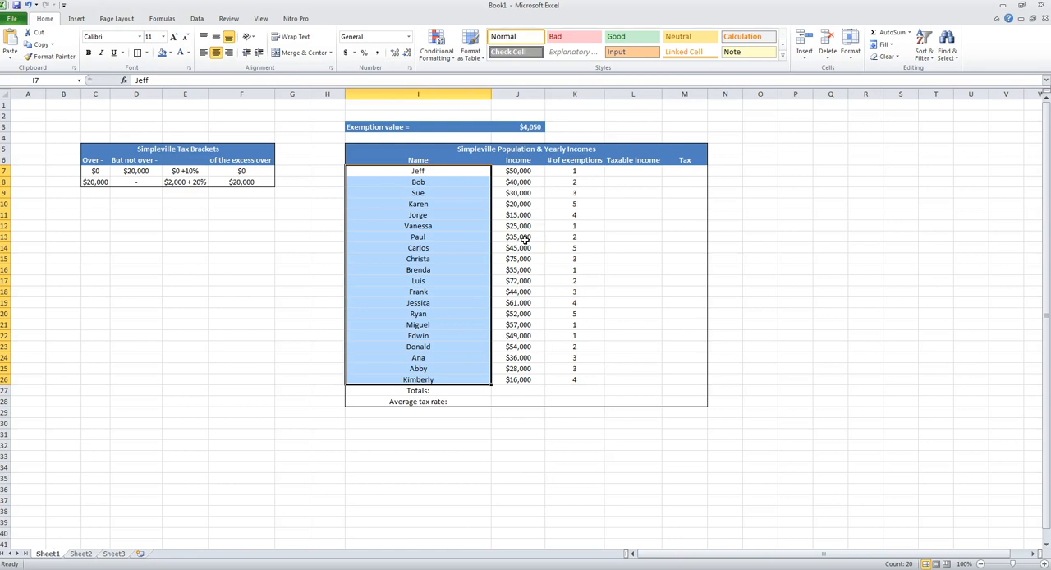
- Calculate the first person's taxable income in L7 with the formula =J7-K7*J3
click(619, 172)
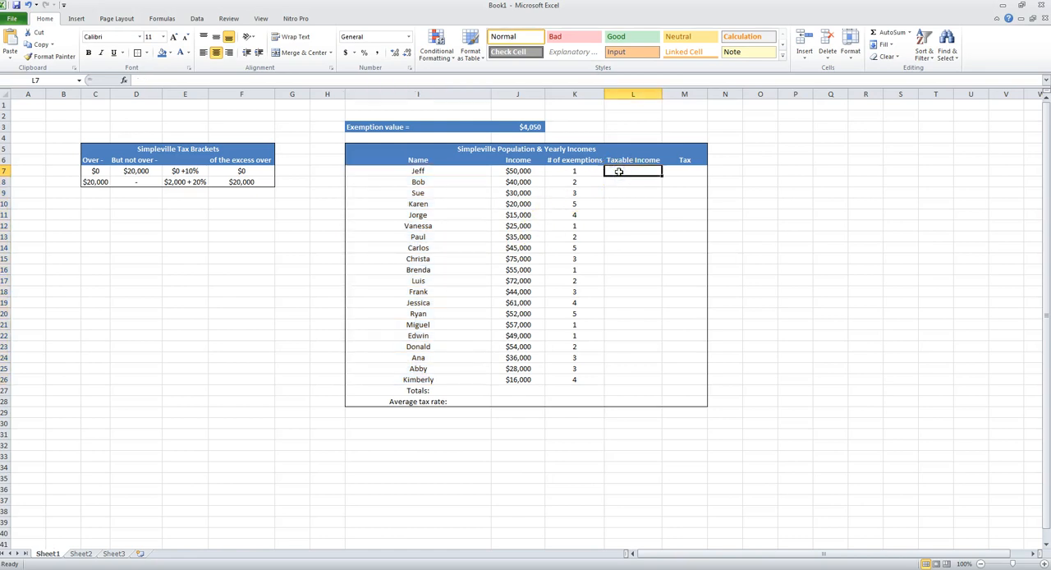
text(=)
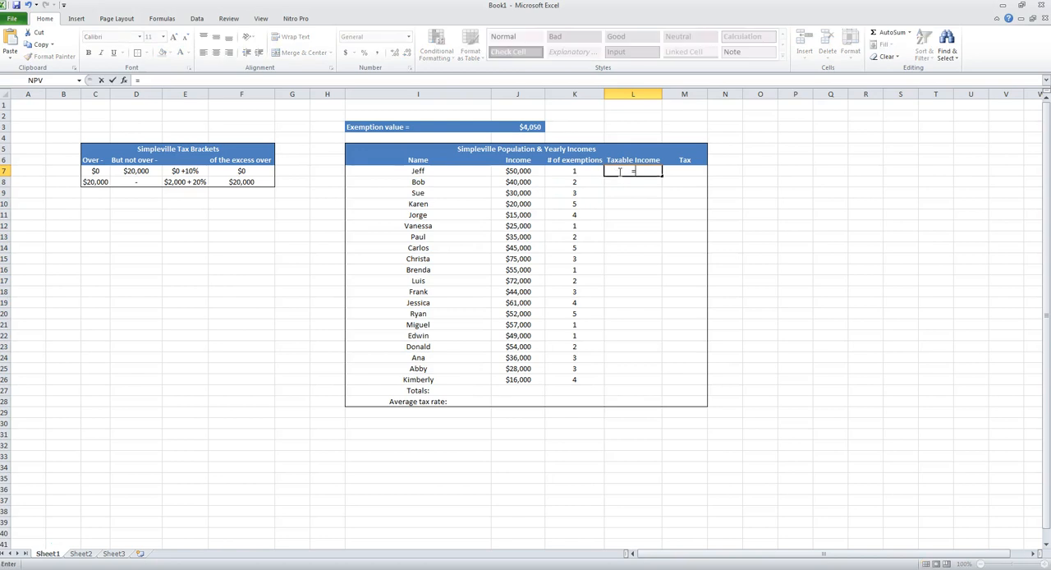
click(515, 171)
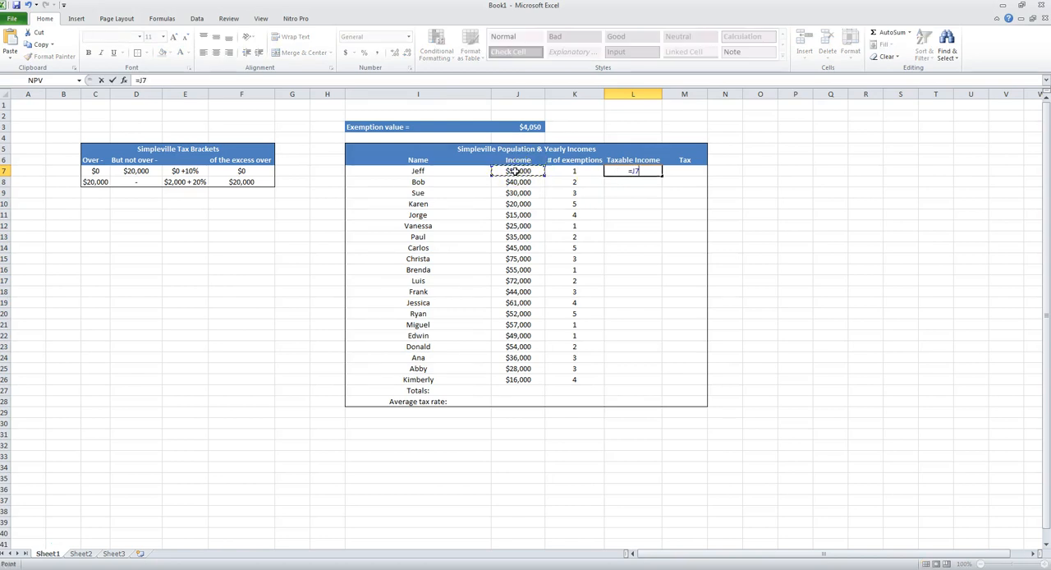
click(570, 170)
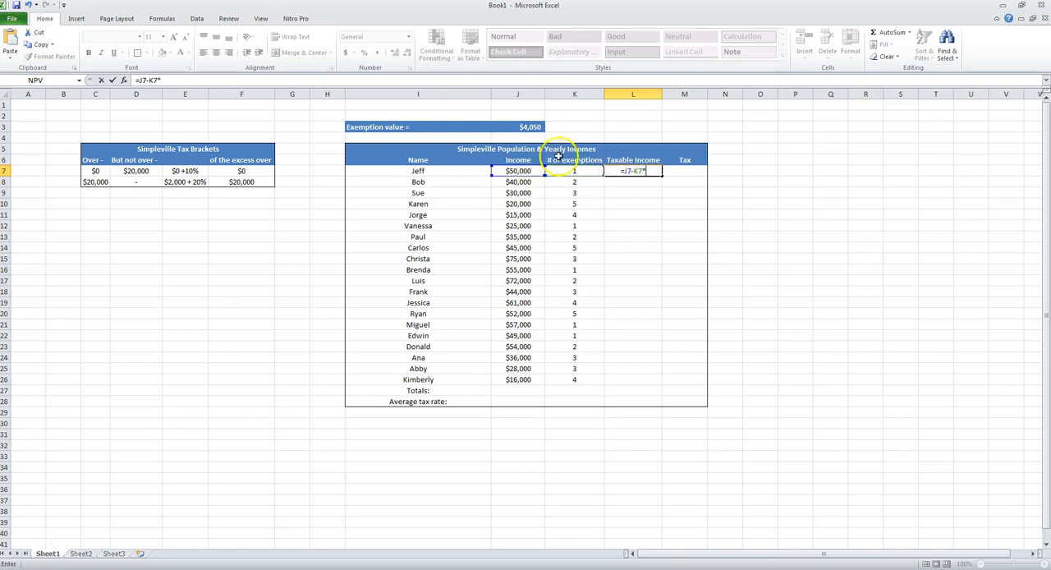
click(533, 126)
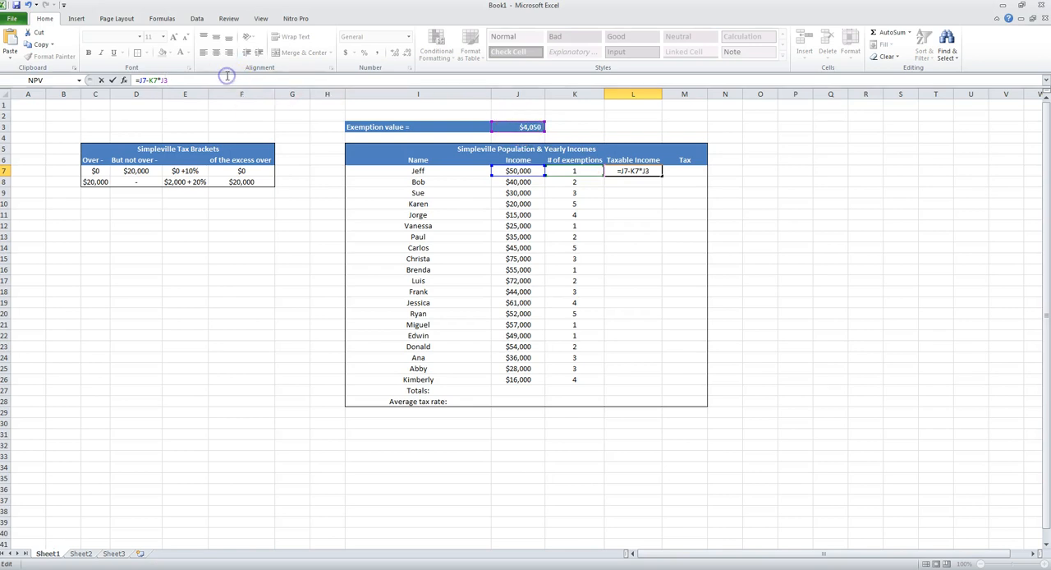
key(ctrl+Return)
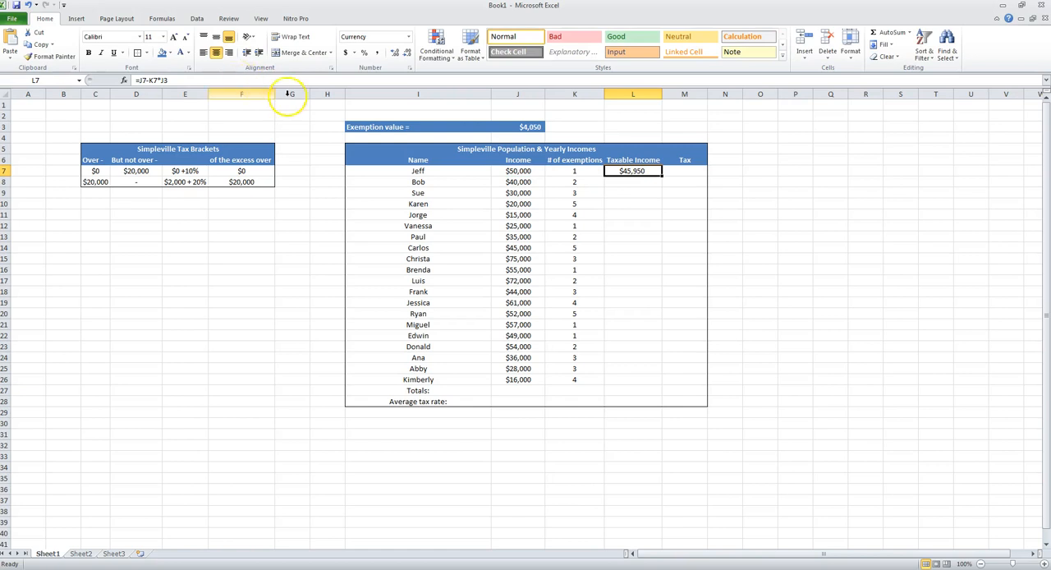
- Toggle the exemption value reference in L7's formula to absolute $J$3, and cycle it back to relative J3
key(F2)
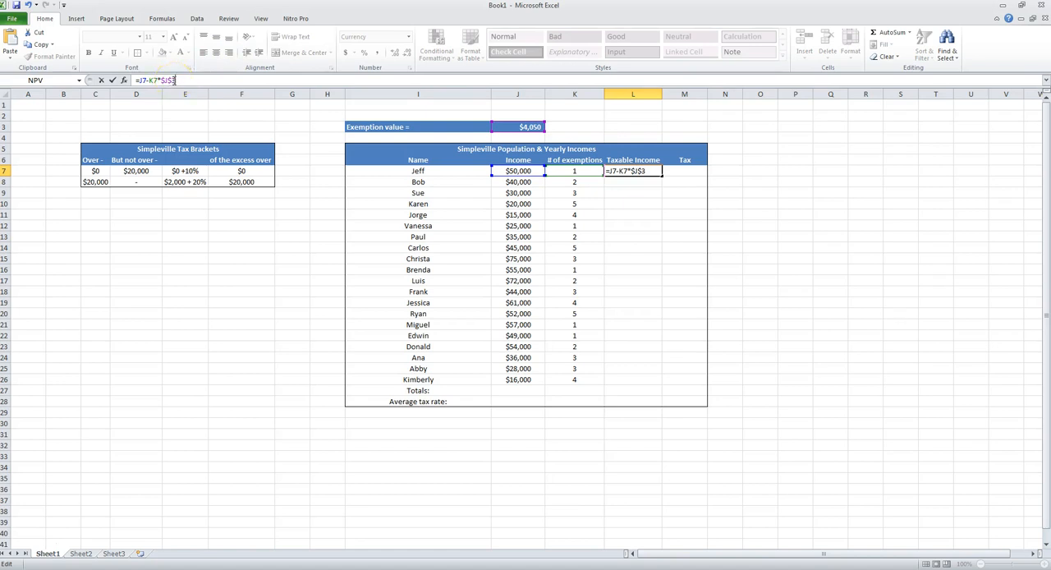
key(F4)
key(F4)
click(177, 80)
key(Return)
click(645, 171)
click(219, 79)
key(F4)
key(F4)
key(F4)
key(Return)
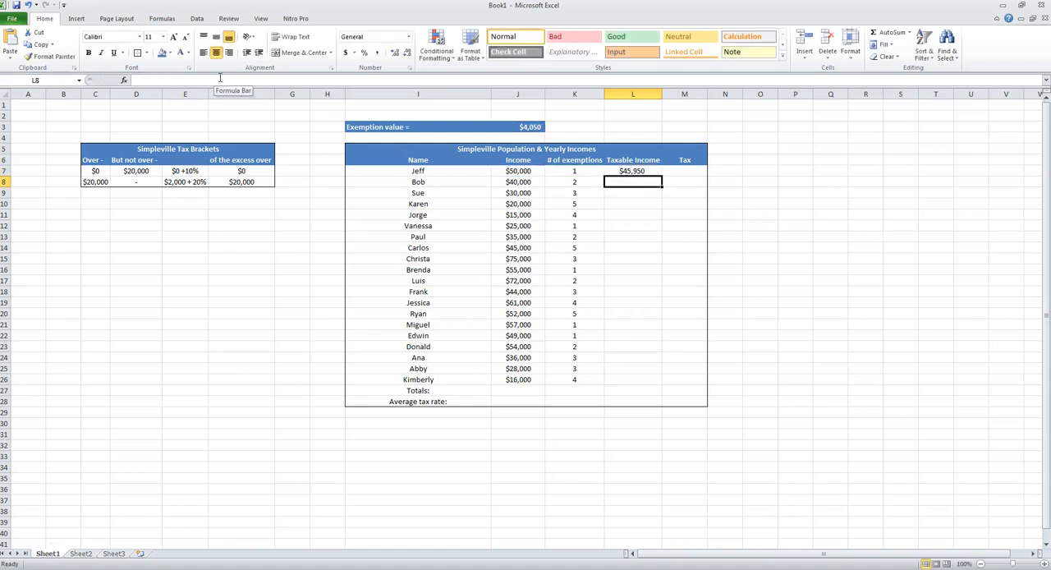
- Try filling the relative-reference formula from L7 down to L26, and inspect the copied formulas in L9 and L14
click(652, 171)
drag(662, 176, 658, 385)
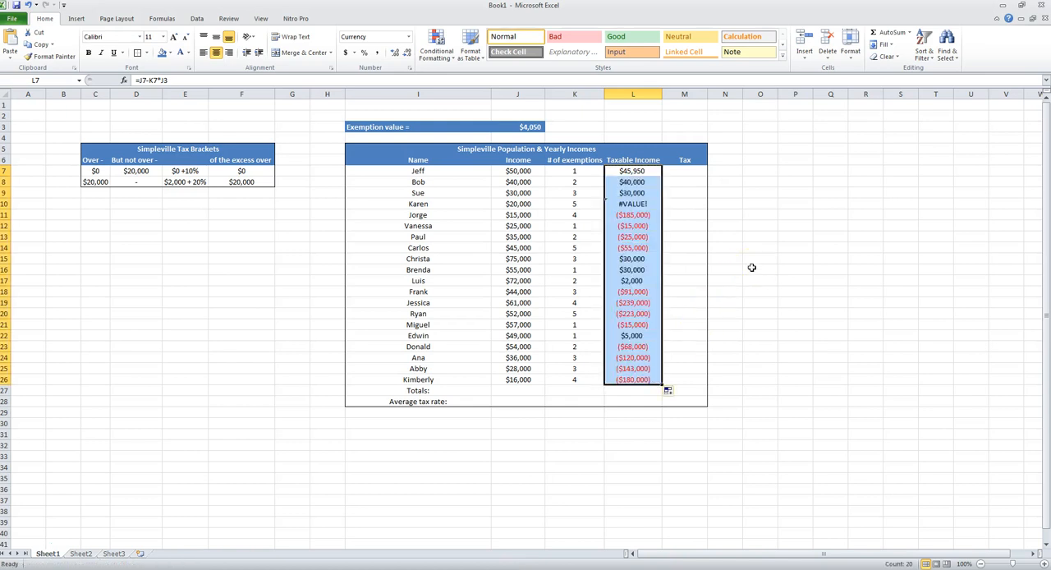
click(639, 205)
click(634, 193)
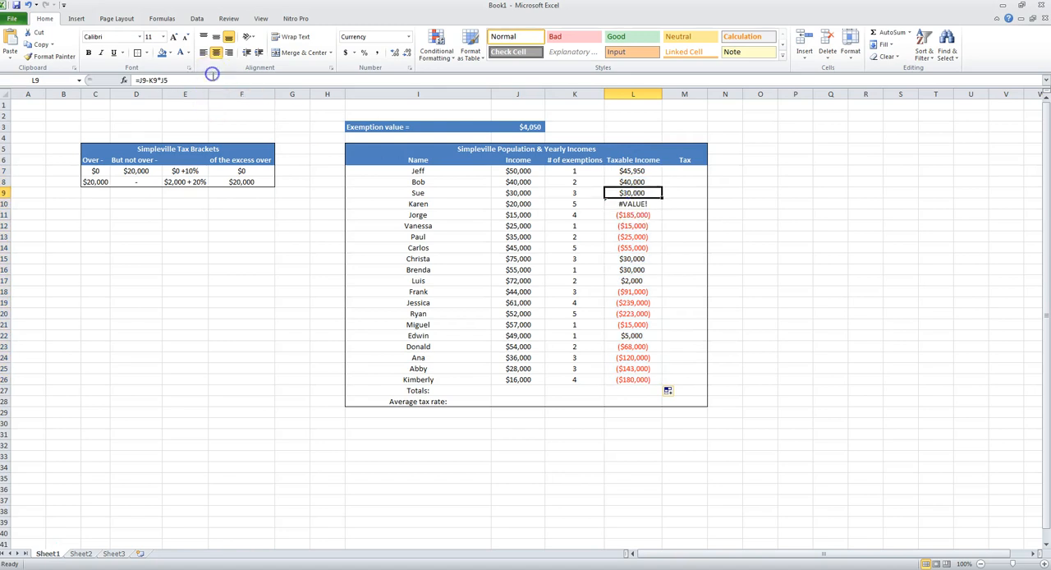
click(212, 83)
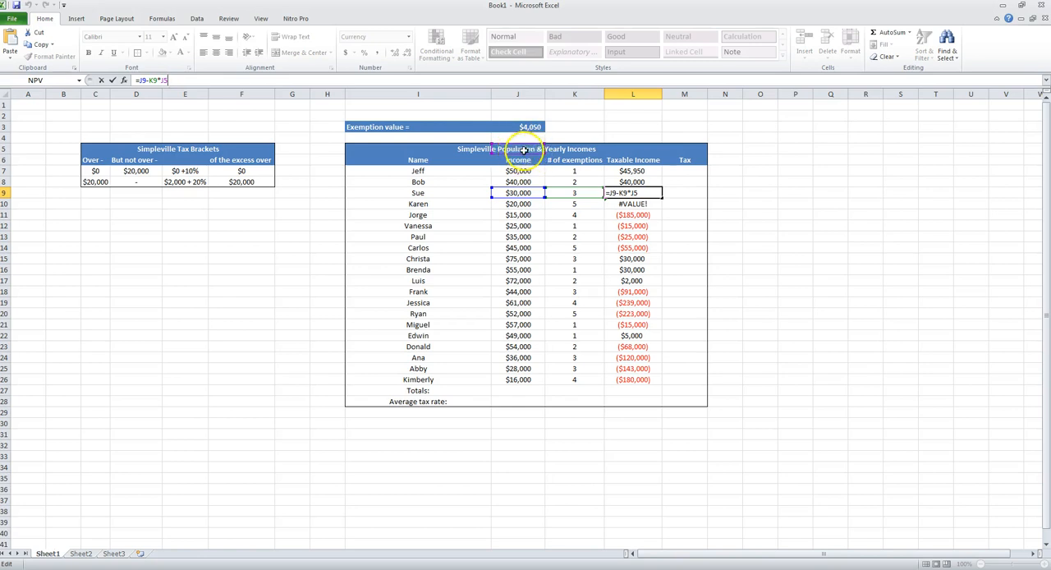
click(628, 216)
click(631, 245)
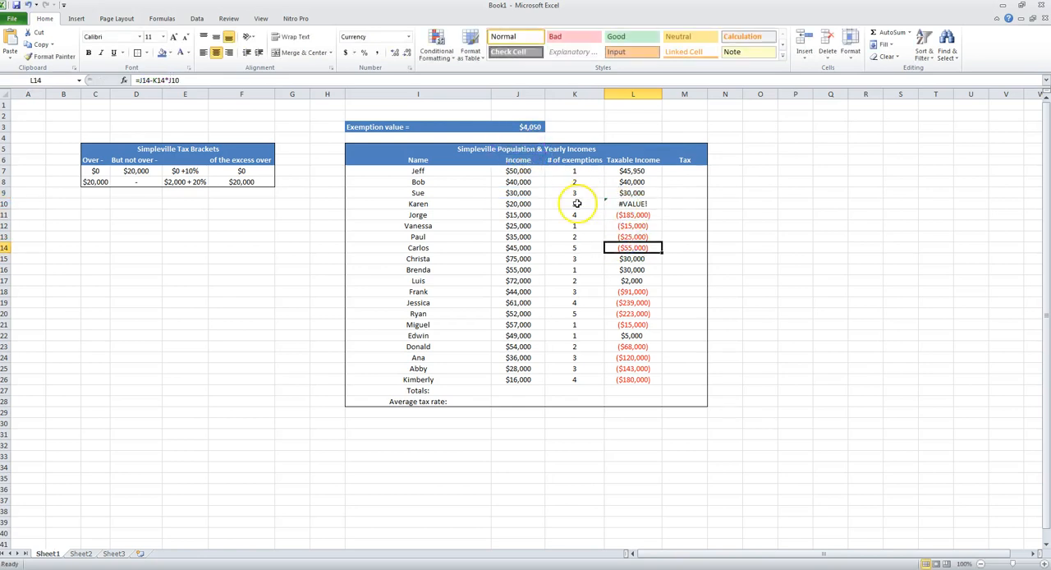
click(224, 78)
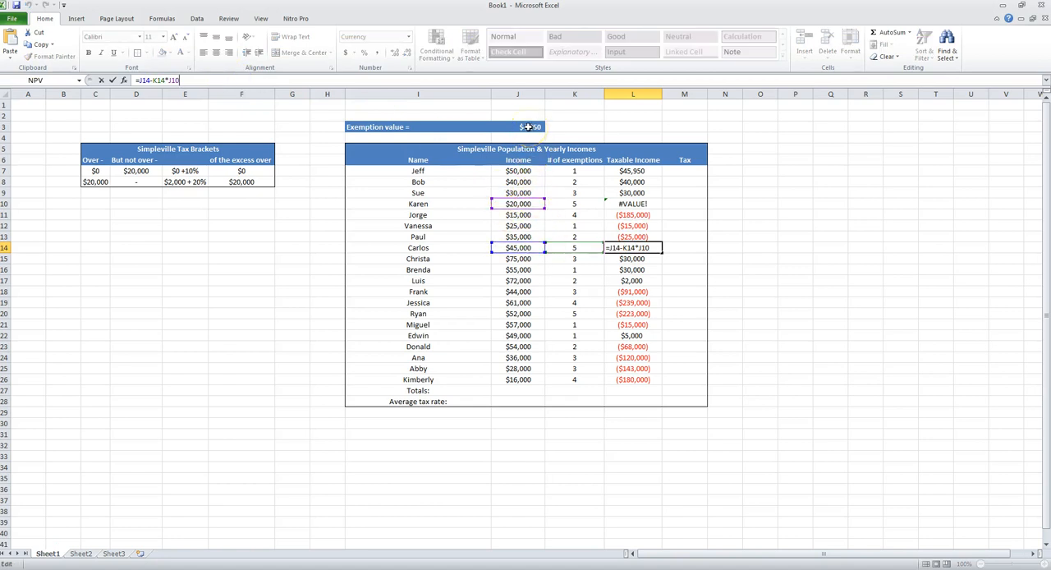
- Make the exemption value reference absolute in L7, giving =J7-K7*$J$3, and fill the formula down to L26
click(632, 170)
click(175, 80)
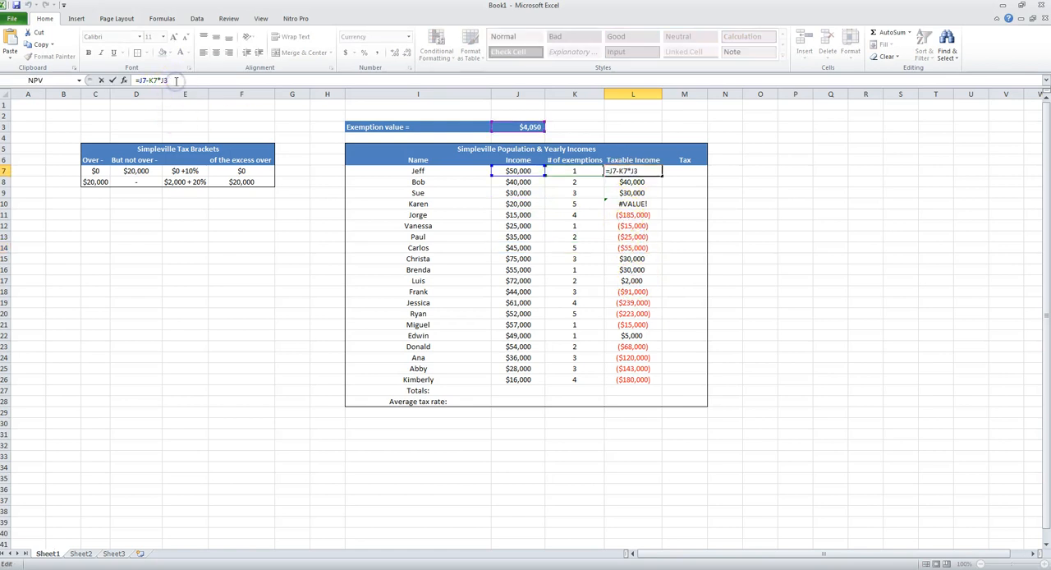
key(F4)
key(Return)
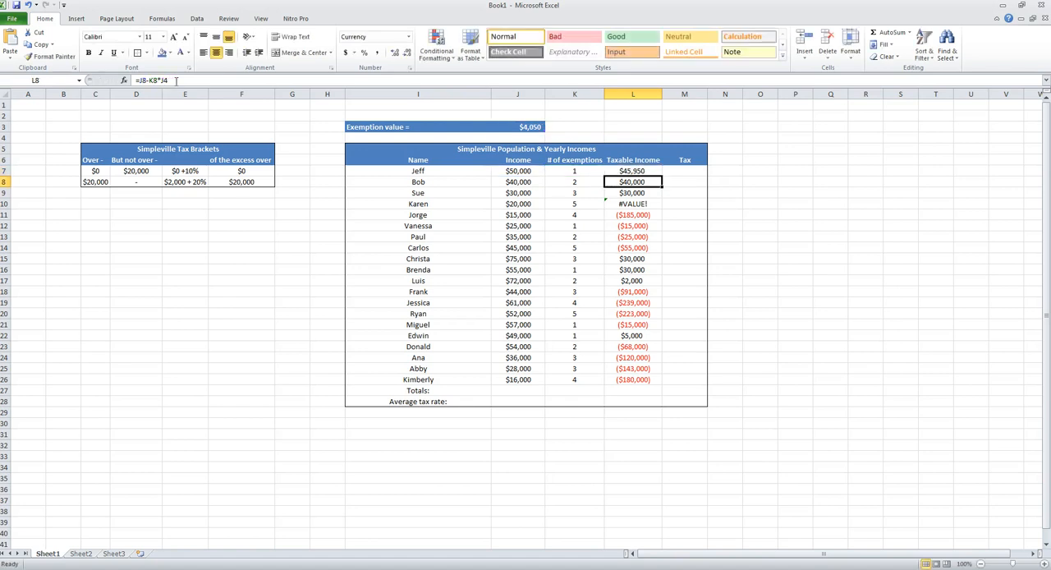
click(649, 172)
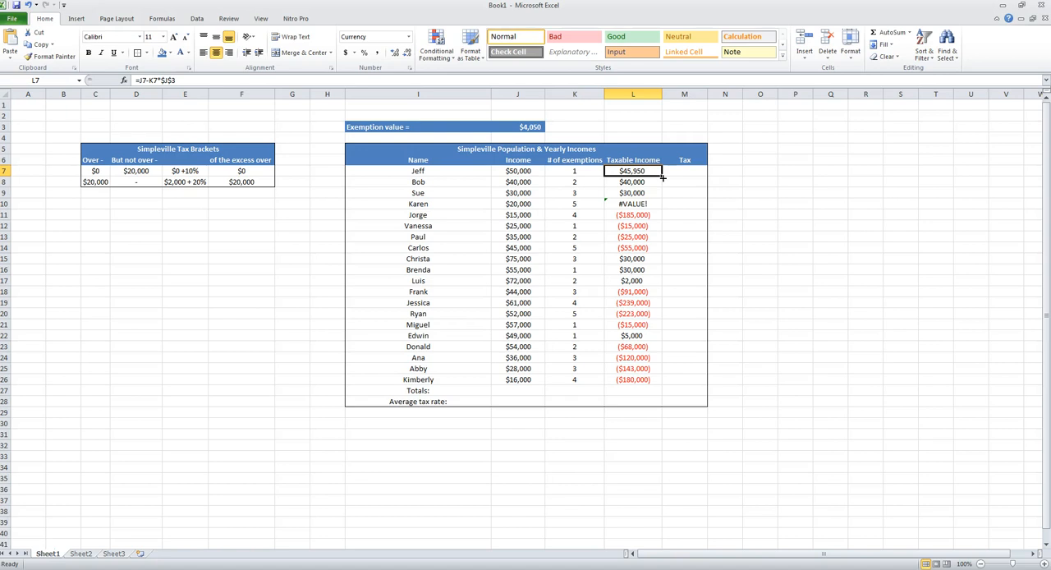
drag(661, 176, 672, 380)
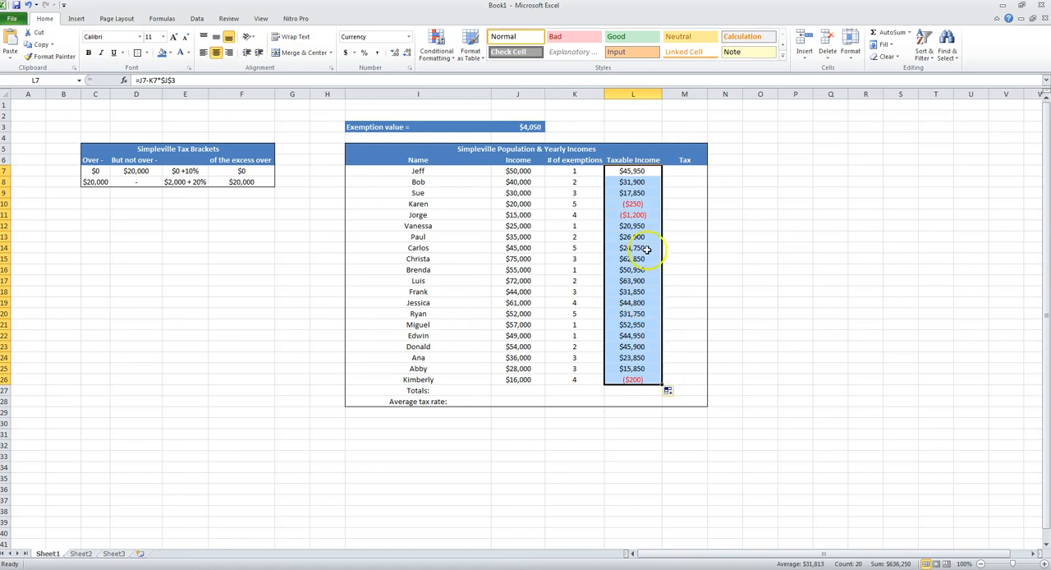
- Set the number of exemptions to 2 in both K10 and K11
click(634, 203)
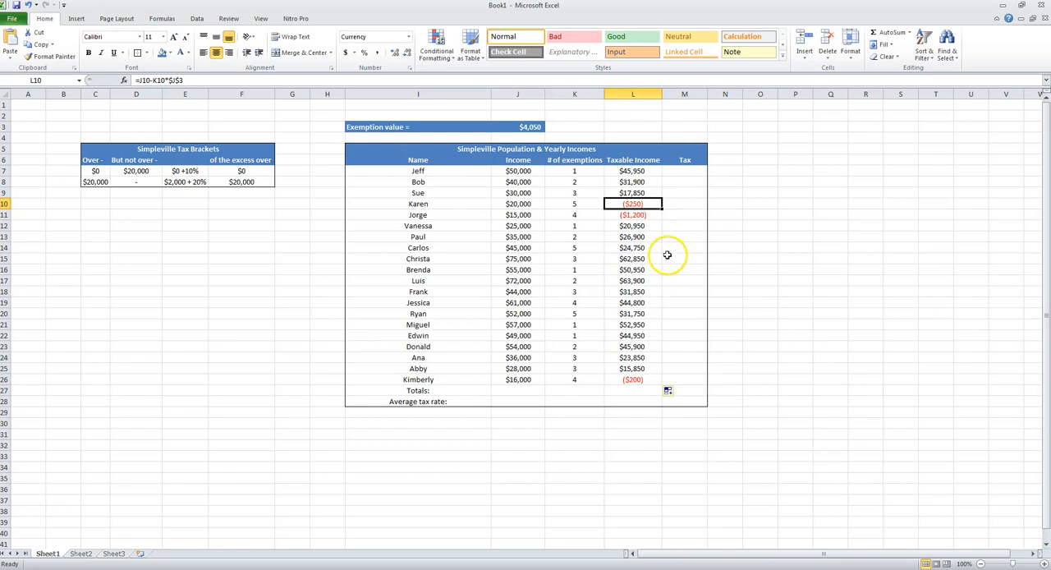
click(571, 206)
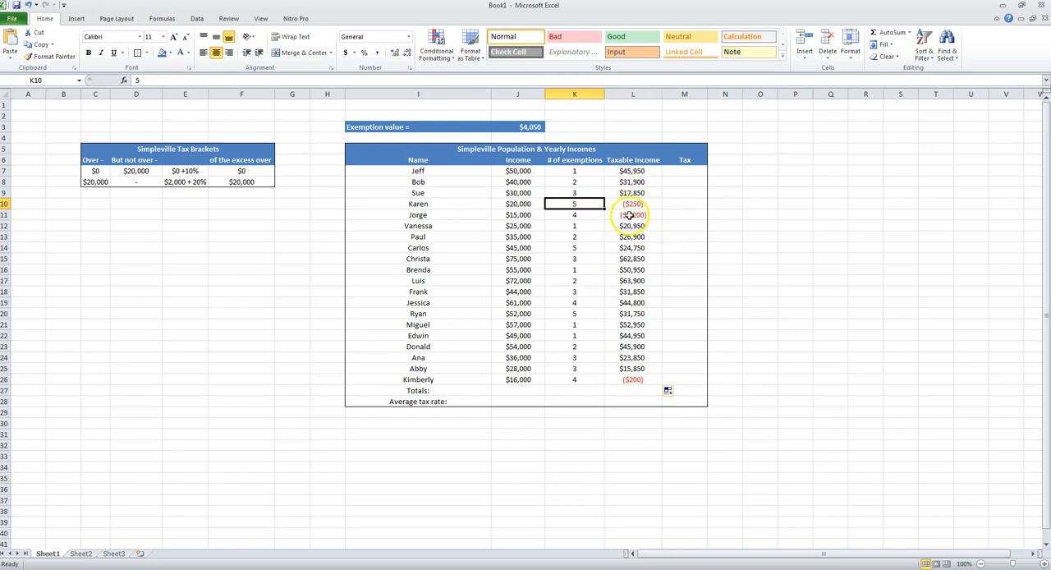
text(2)
key(Return)
text(2)
key(Return)
key(Return)
key(Return)
key(Return)
key(Return)
key(Return)
key(Return)
key(Return)
key(Return)
key(Return)
key(Return)
key(Return)
key(Return)
key(Return)
key(Return)
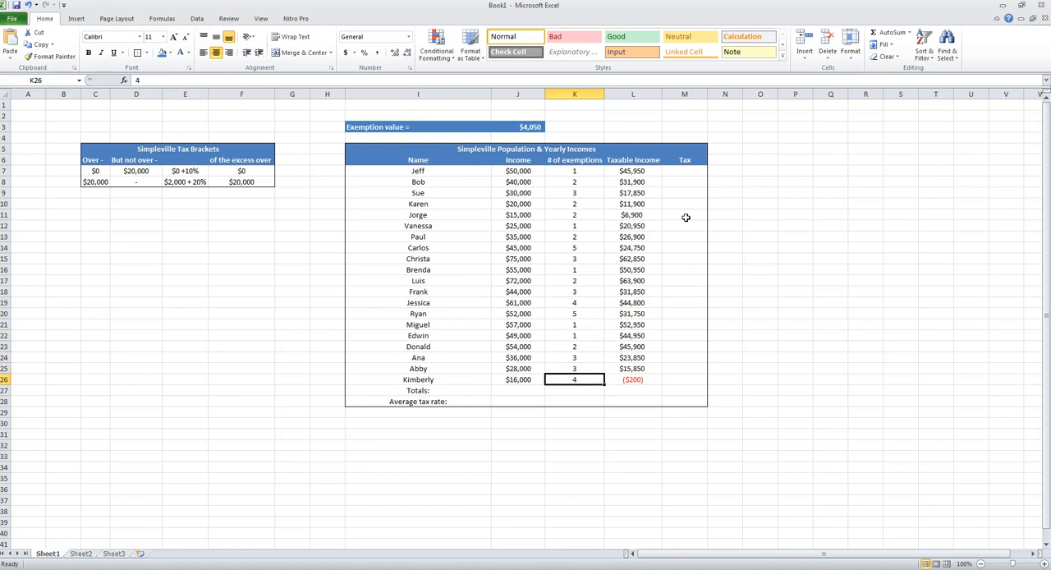
- Set the number of exemptions for the last person in the table, in K26, to 3
text(3)
key(Return)
key(Up)
key(Up)
key(Up)
key(Up)
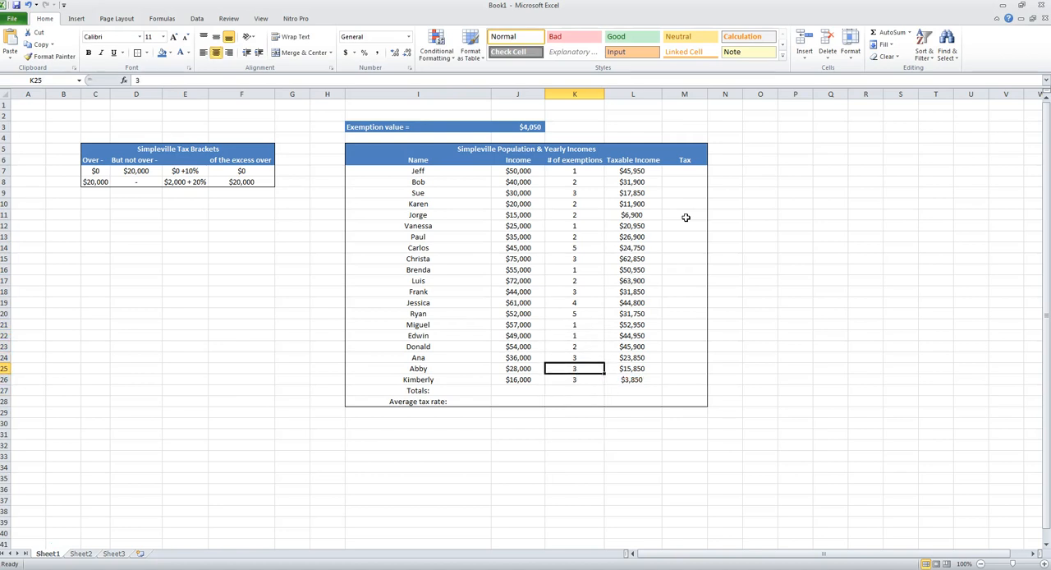
click(685, 170)
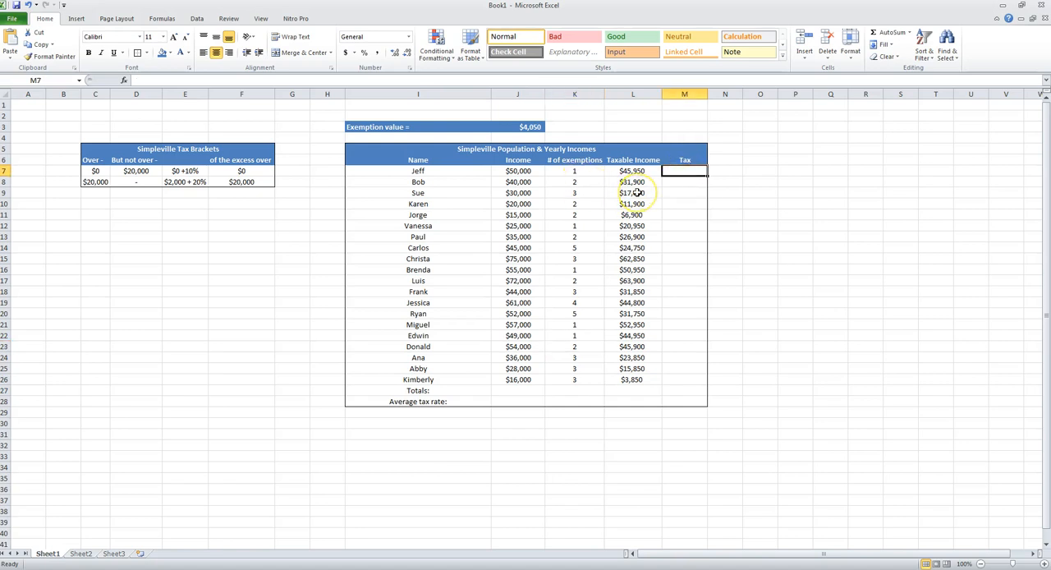
drag(633, 171, 645, 381)
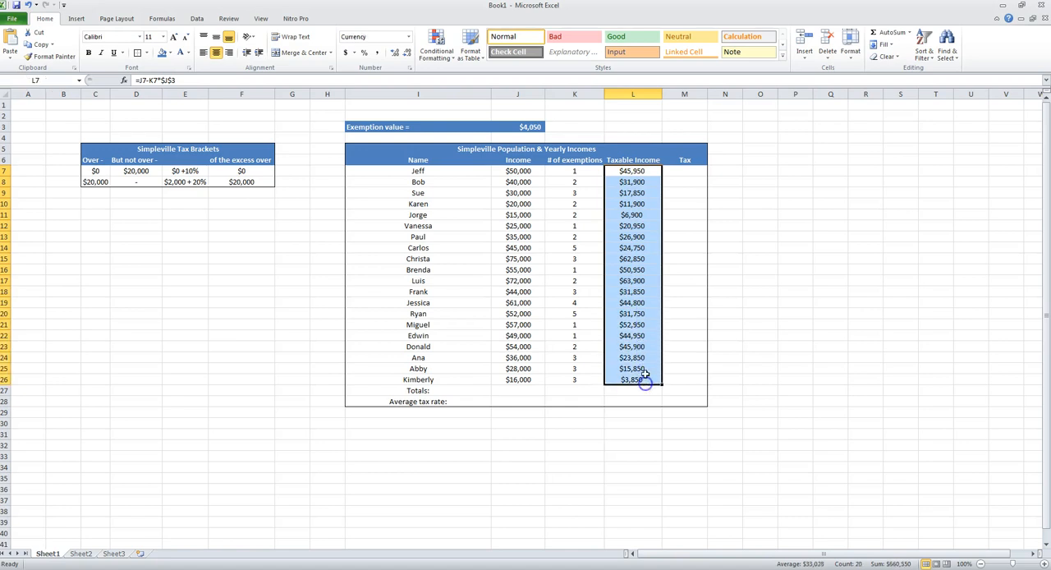
click(683, 170)
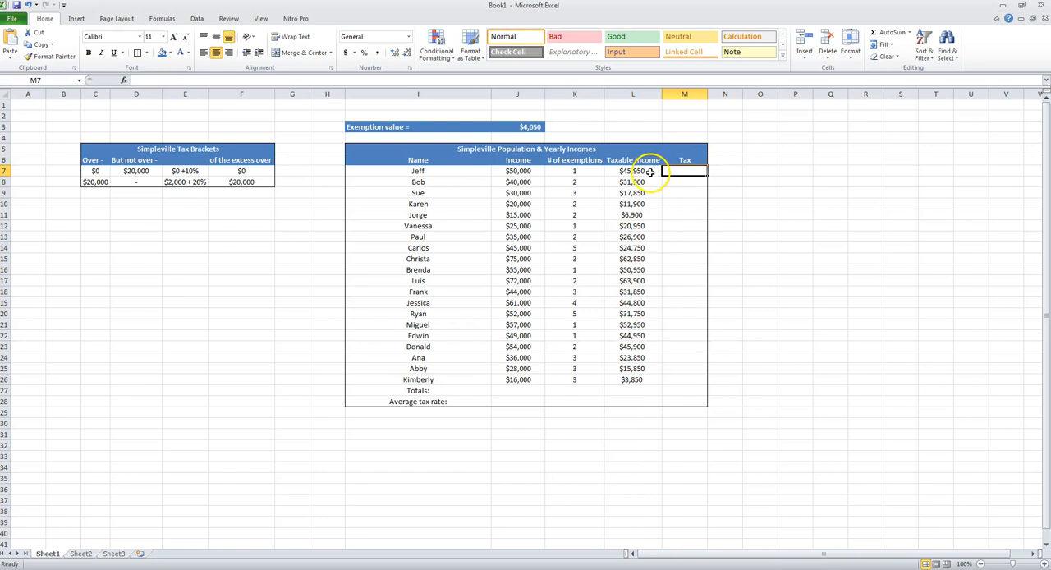
mouse_move(637, 170)
mouse_down()
mouse_move(629, 216)
mouse_move(633, 171)
mouse_up()
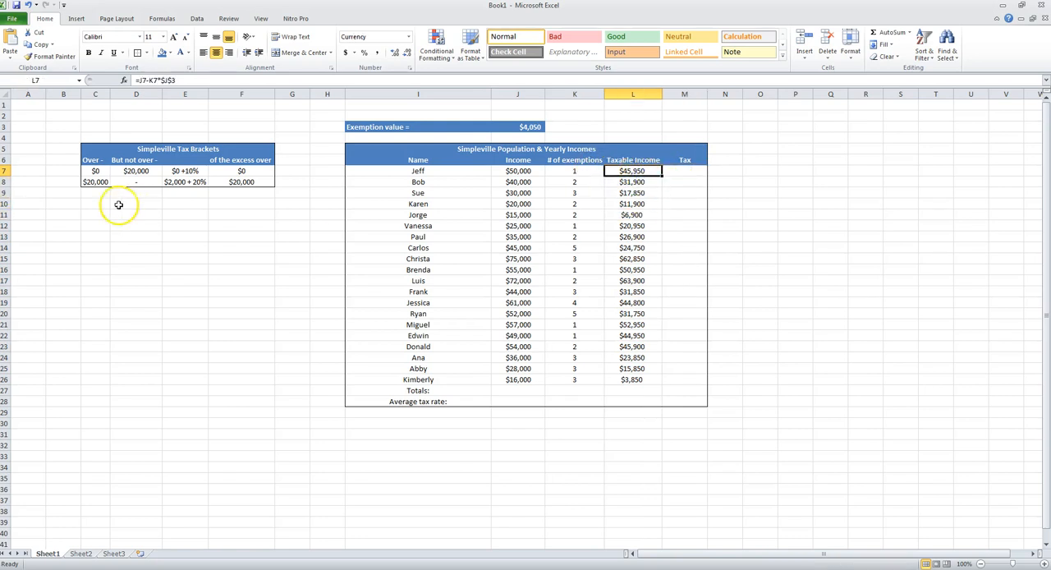
click(698, 170)
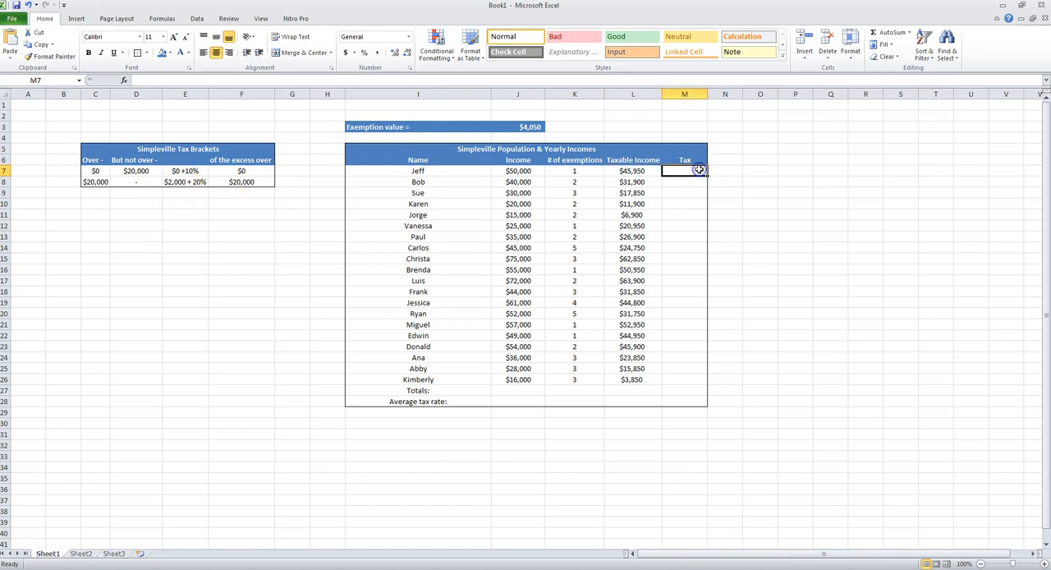
click(680, 174)
text(=)
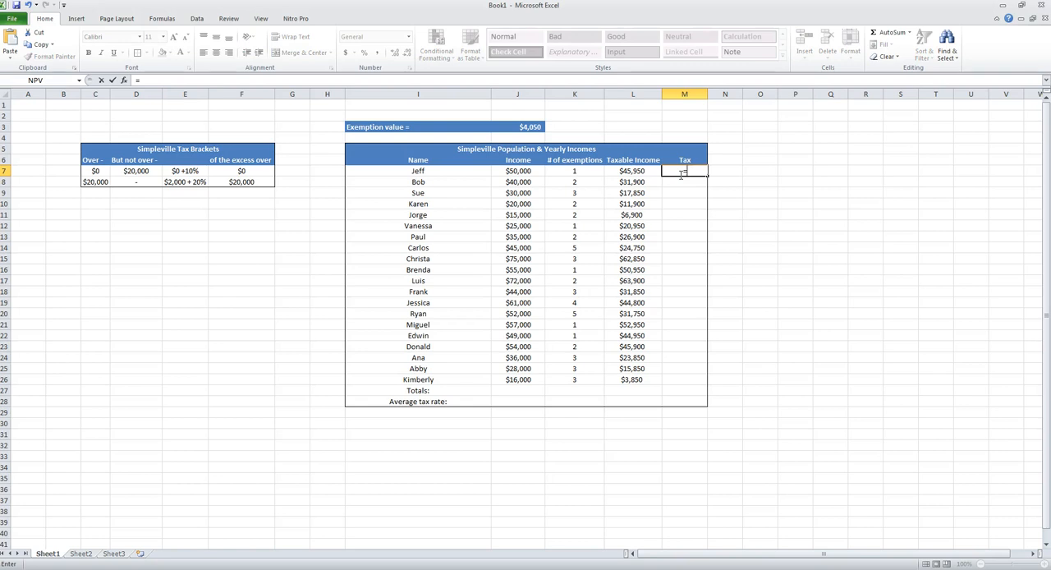
text(if)
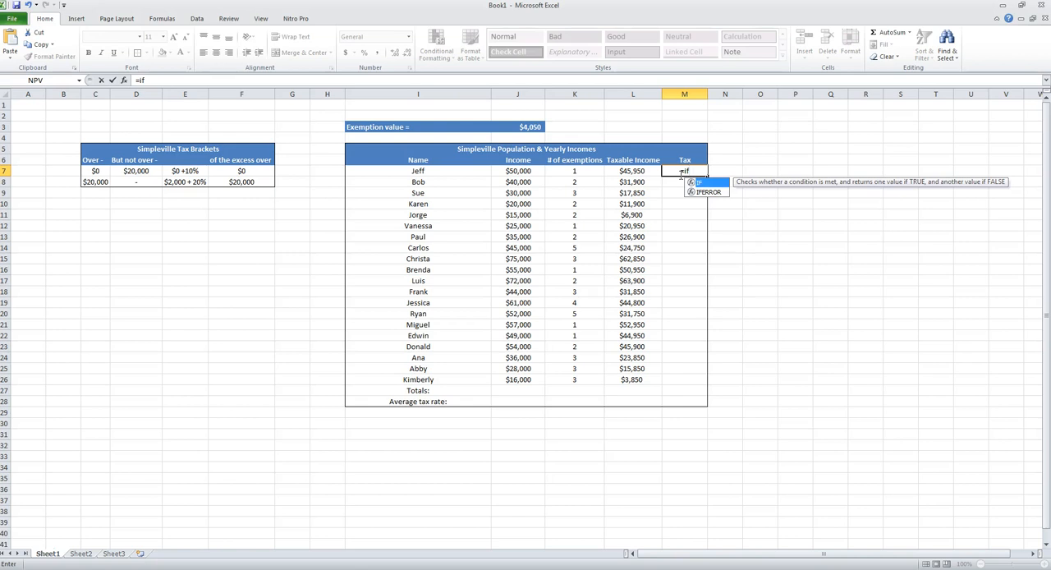
key(Escape)
key(Escape)
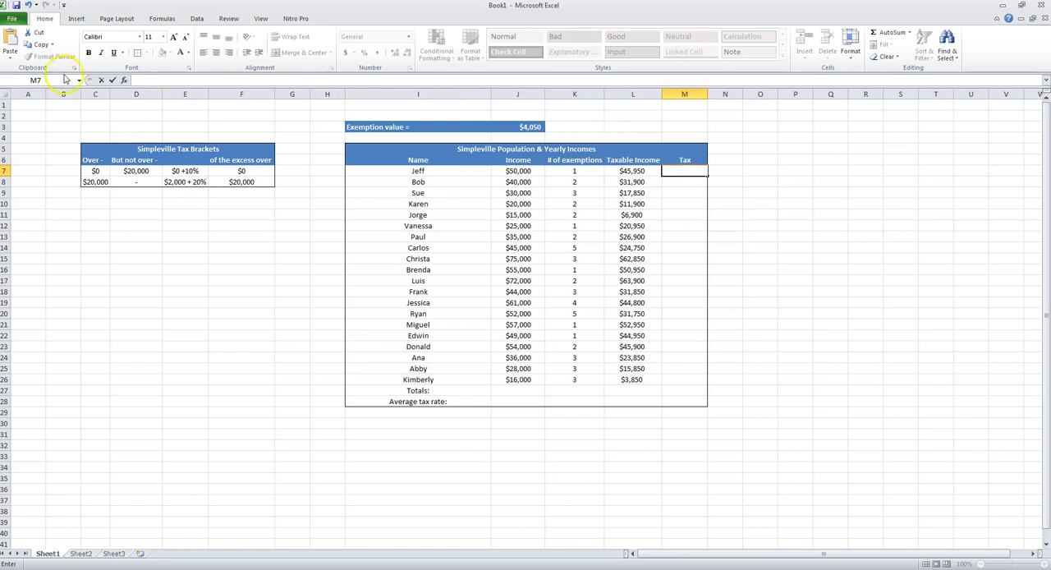
- Insert an IF function in M7 with the logical test L7>20000
click(123, 79)
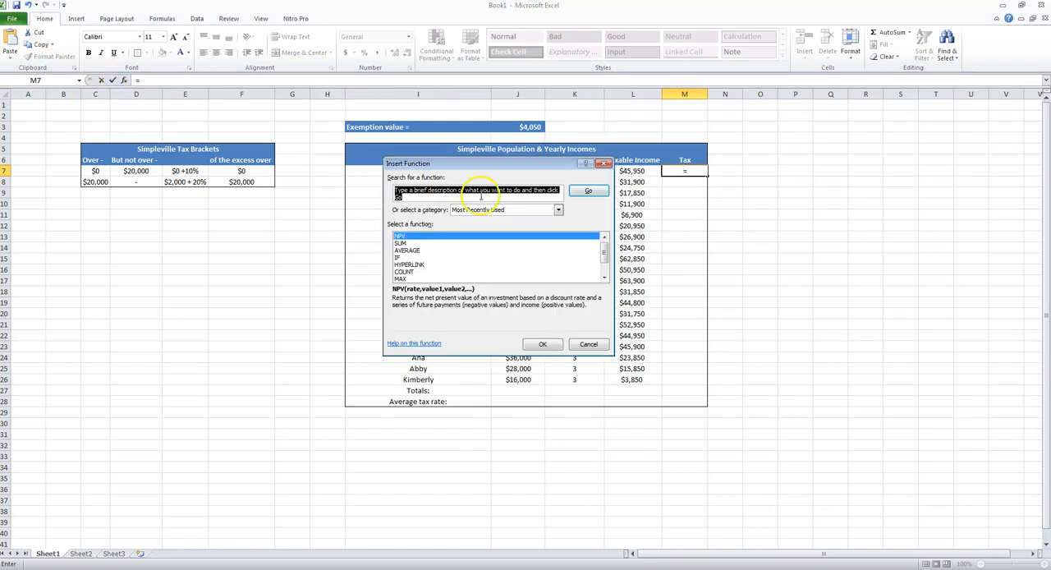
click(397, 257)
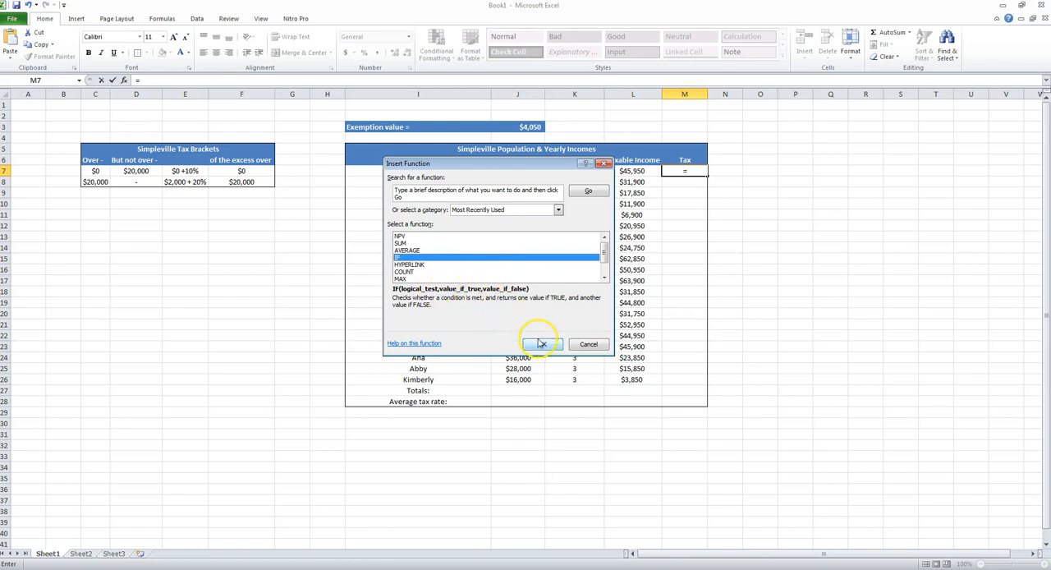
click(542, 343)
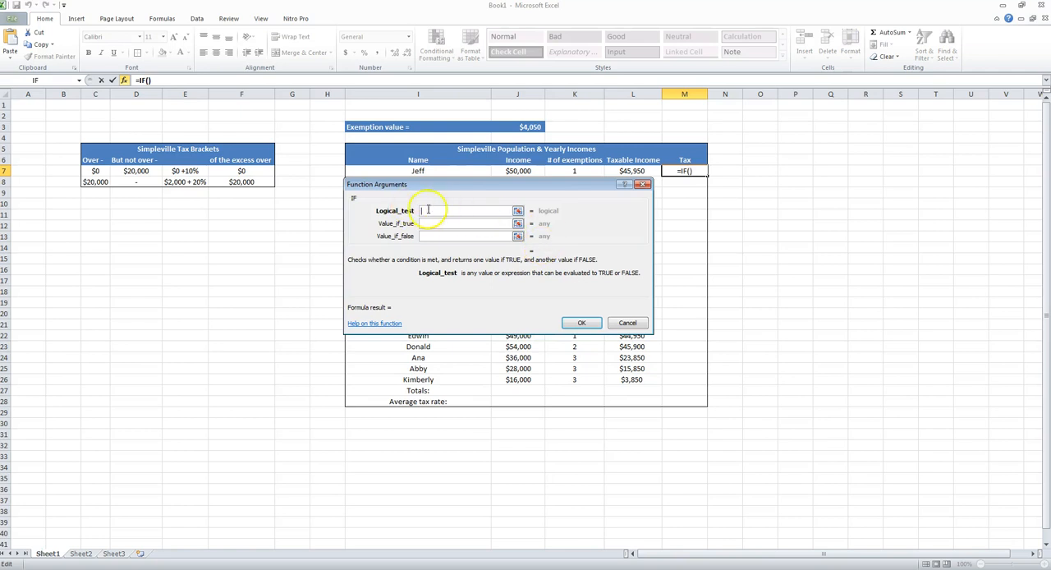
drag(486, 185, 504, 260)
click(624, 170)
text(>=)
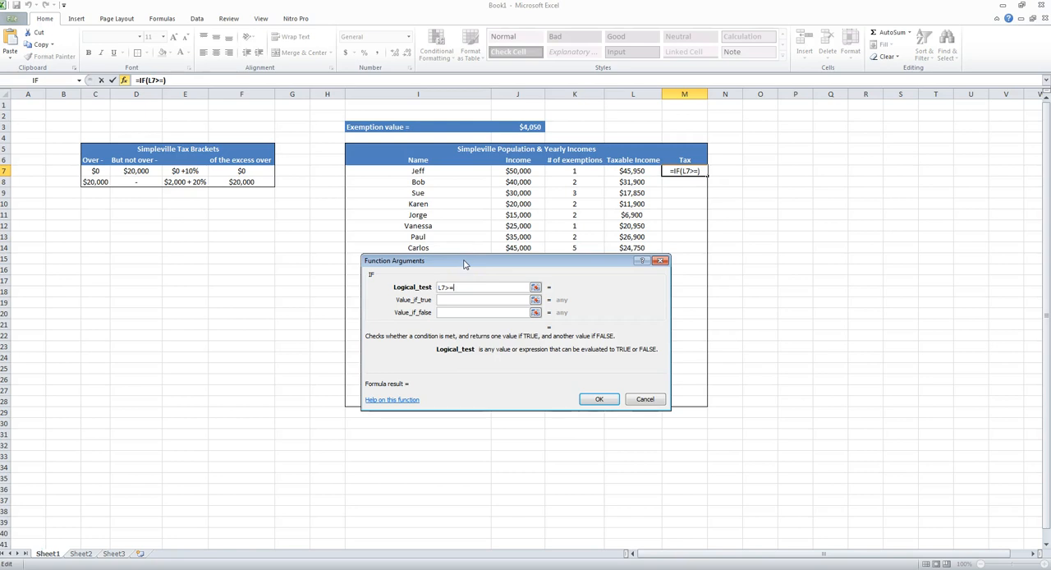
key(BackSpace)
text(20000)
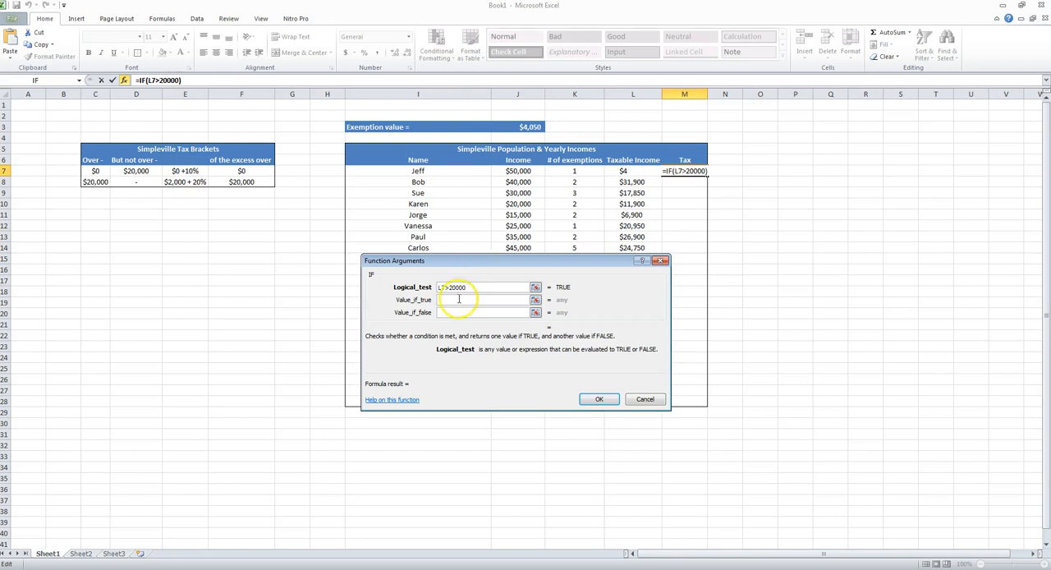
- Set the IF function's value if true to 2000+.2*(L7-20000)
click(457, 300)
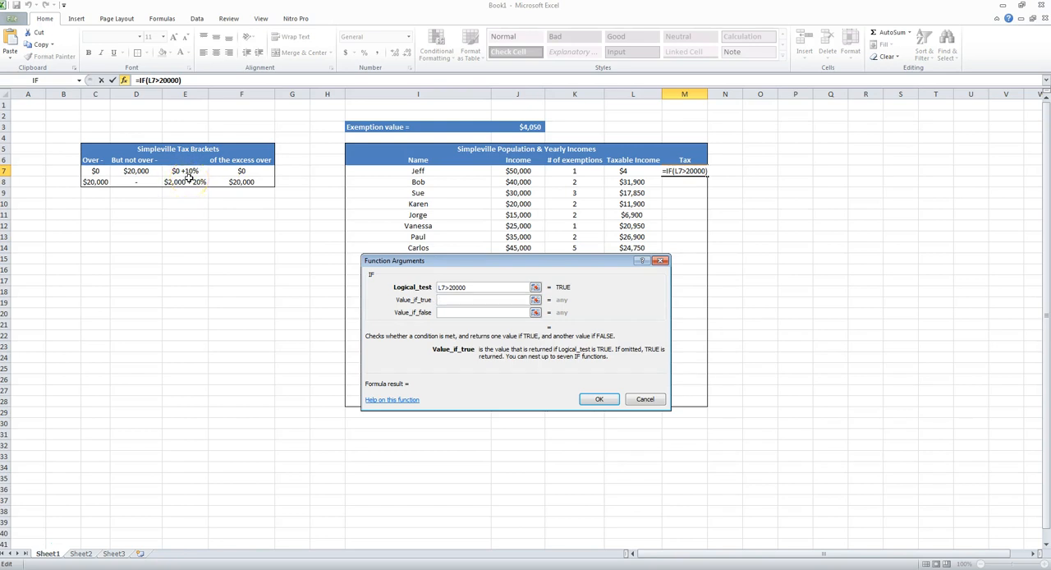
text(=)
key(BackSpace)
text(2000)
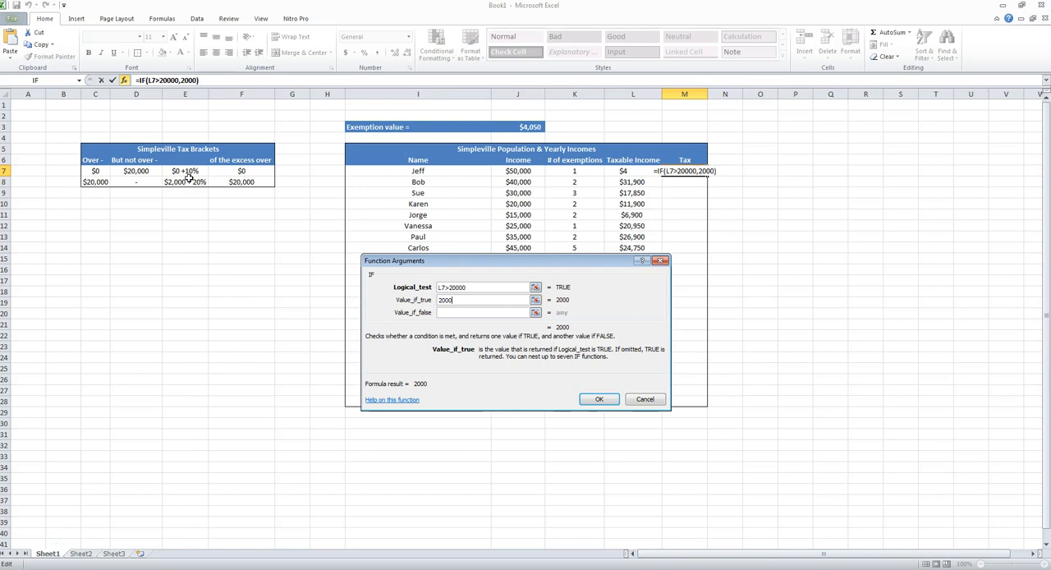
text(+.2)
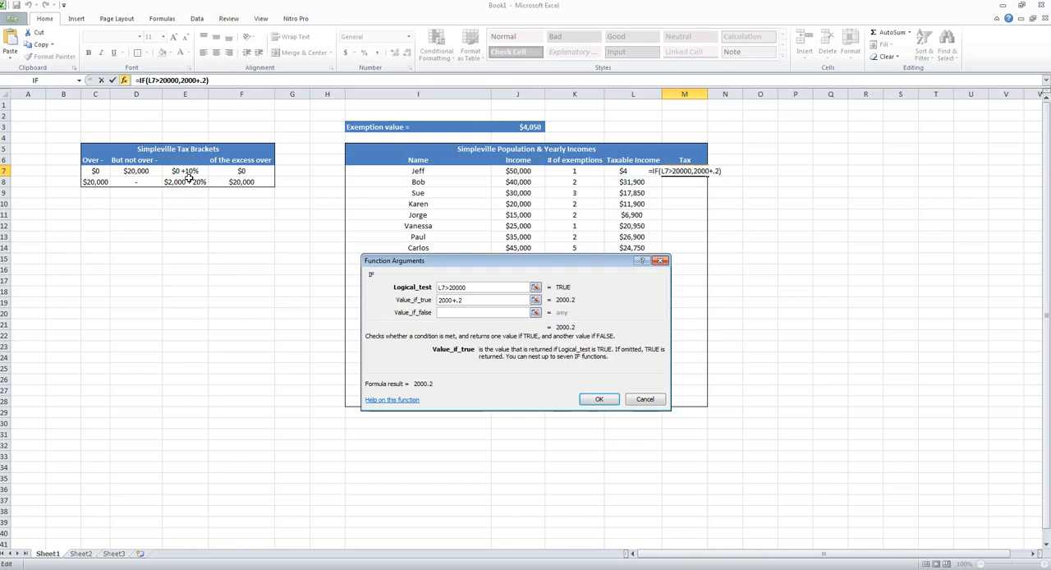
text(8()
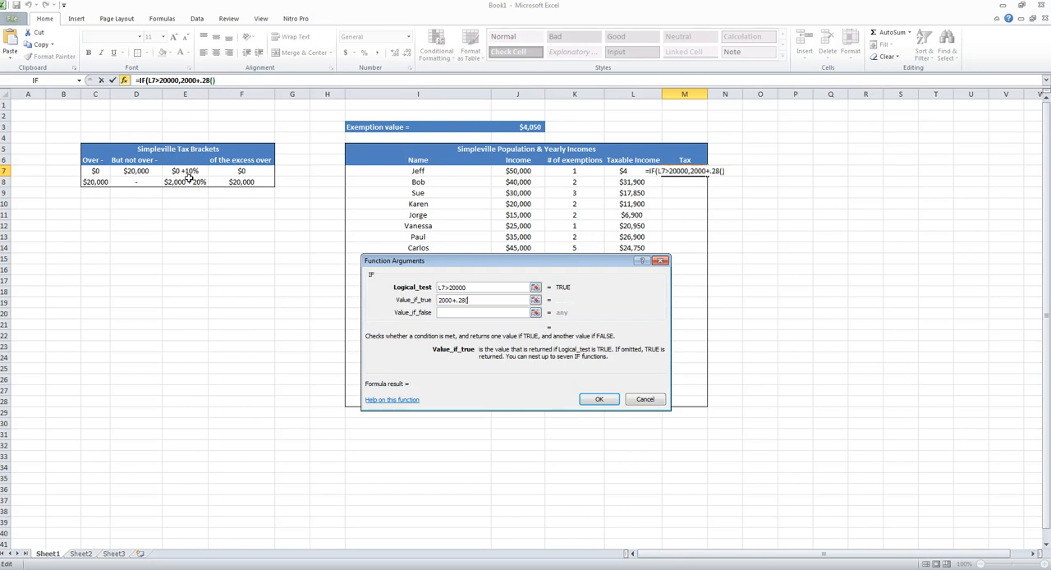
key(BackSpace)
key(BackSpace)
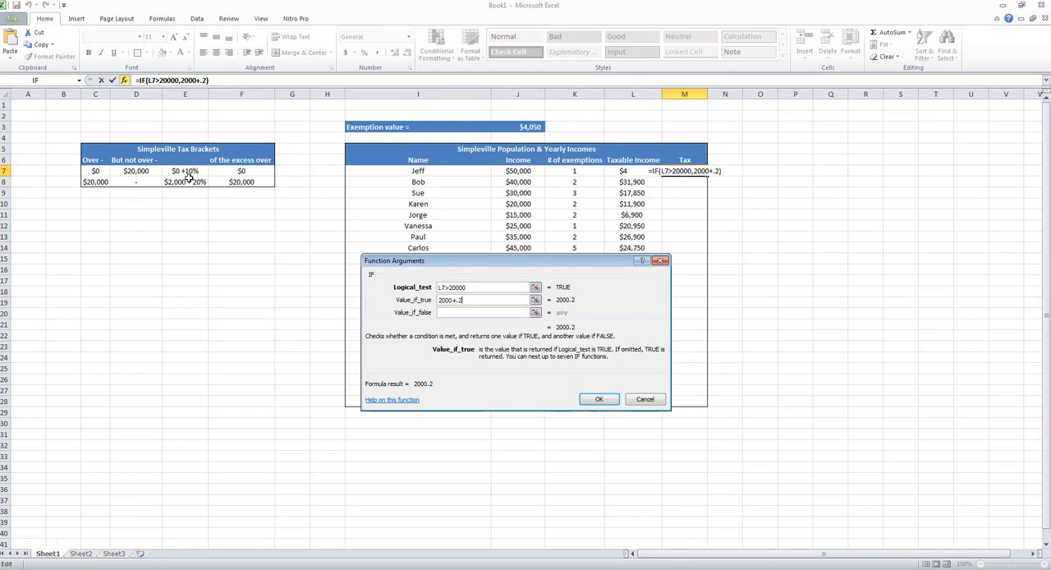
text(*()
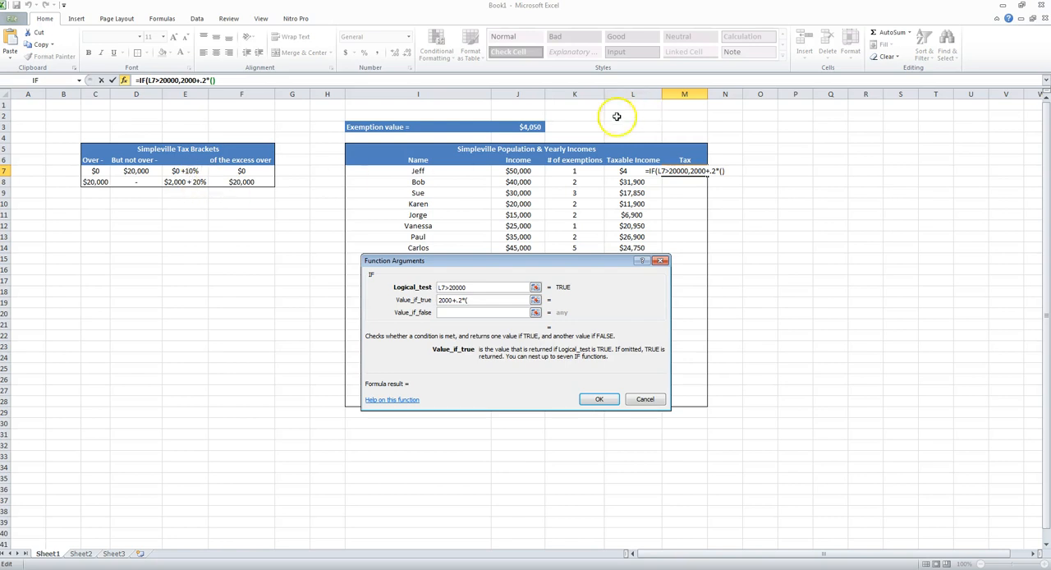
click(628, 171)
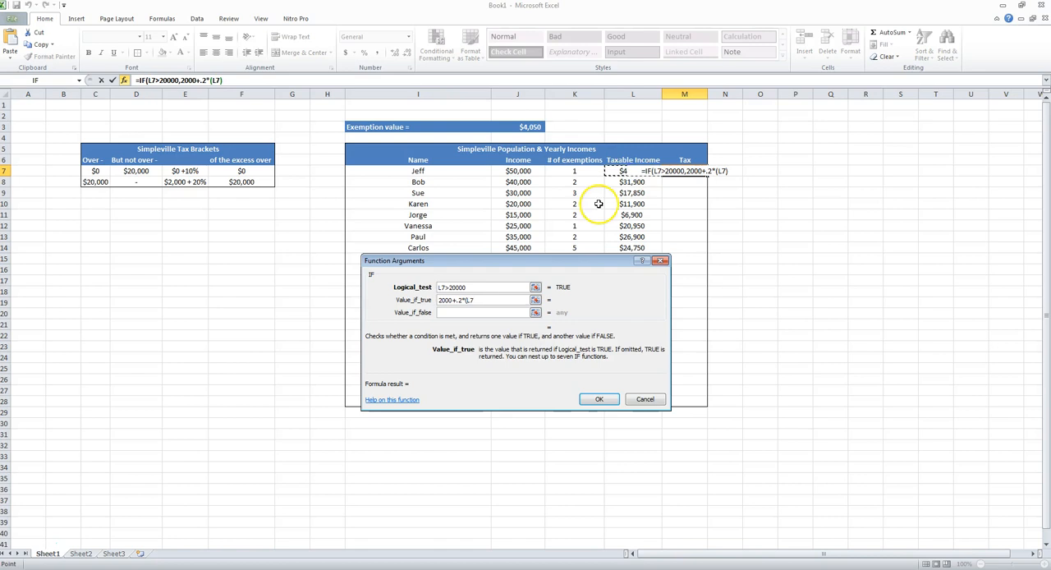
click(489, 300)
text(-)
text(20)
text(,0)
key(BackSpace)
key(BackSpace)
text(000)
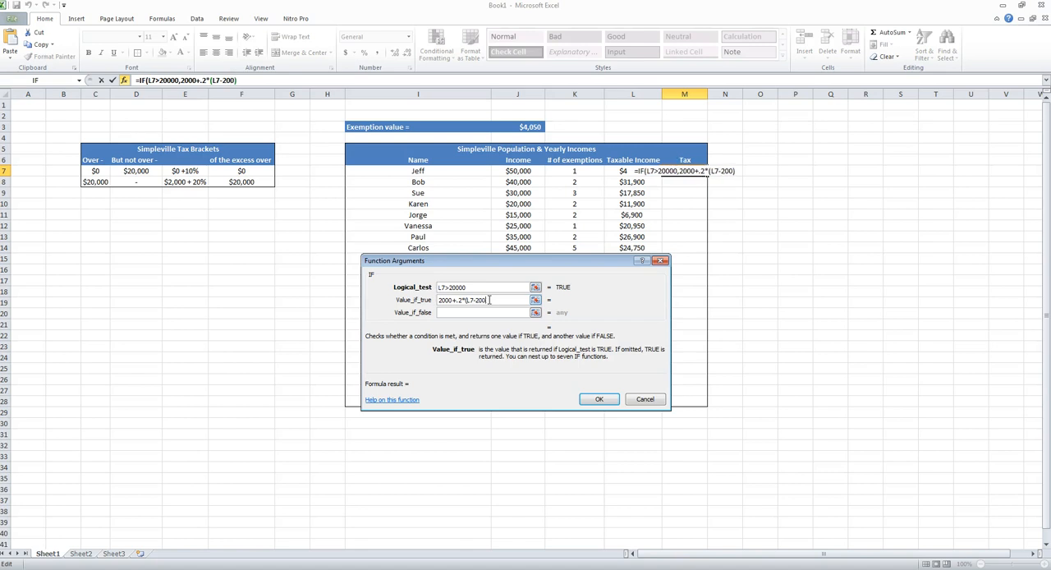
text())
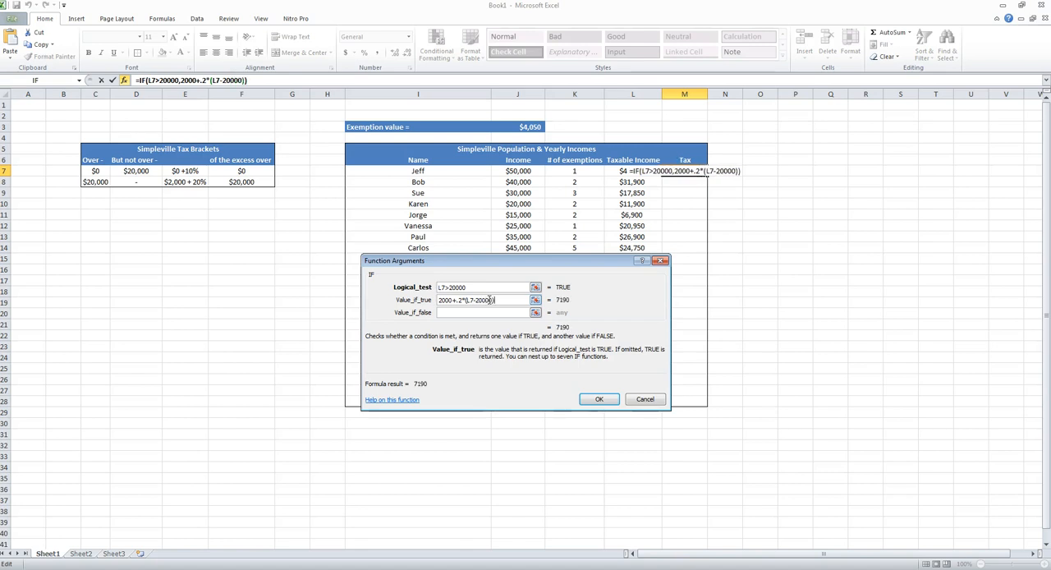
- Set the IF function's value if false to L7*.1 and complete the formula in M7
click(475, 312)
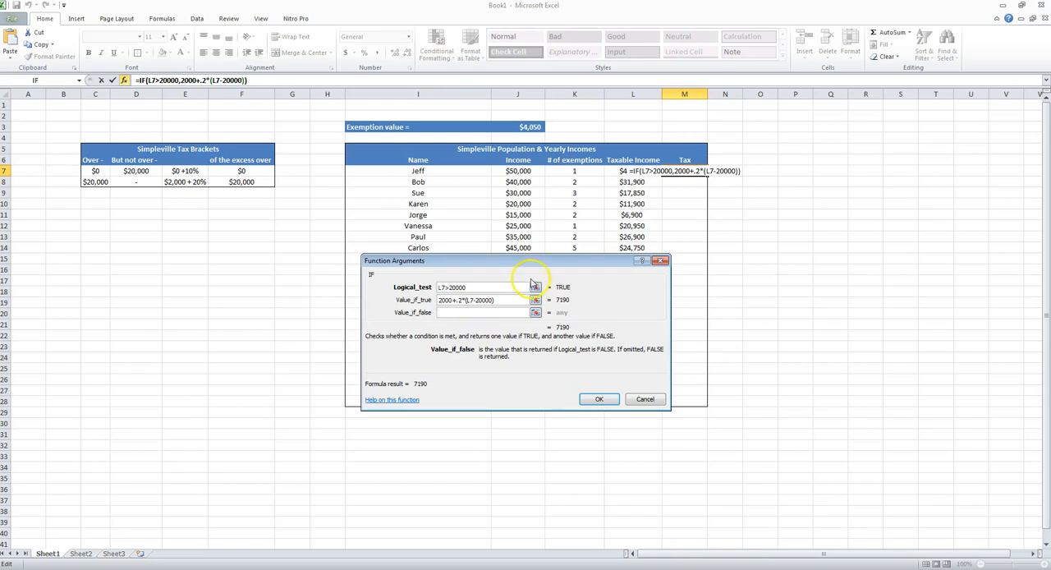
click(623, 170)
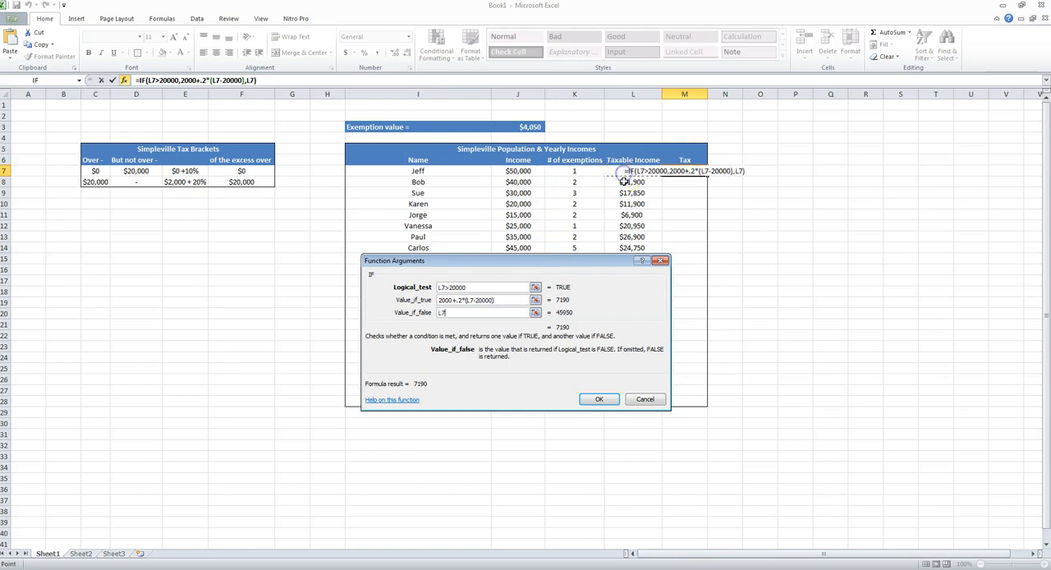
text(*.1)
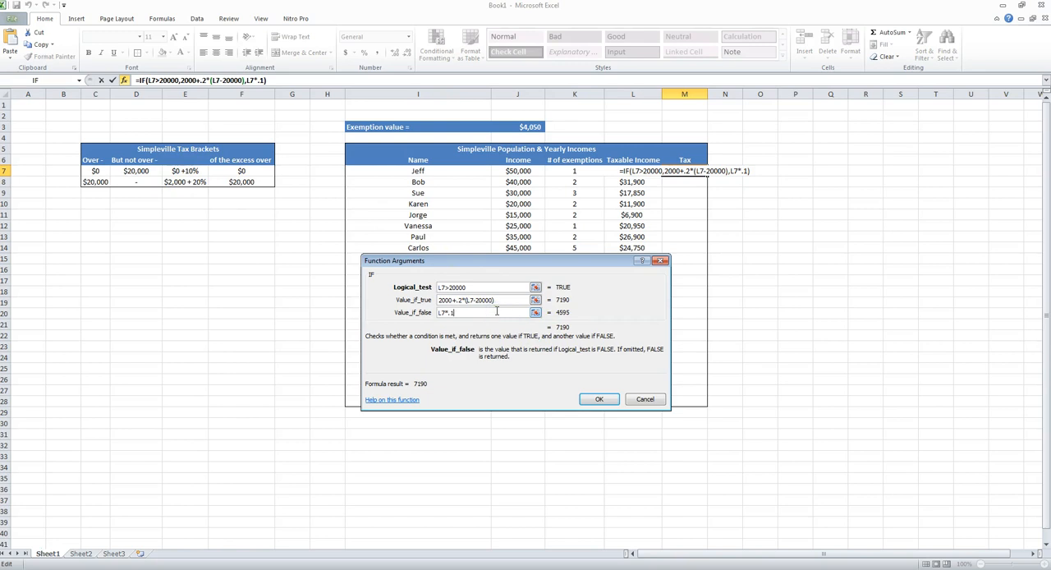
click(598, 399)
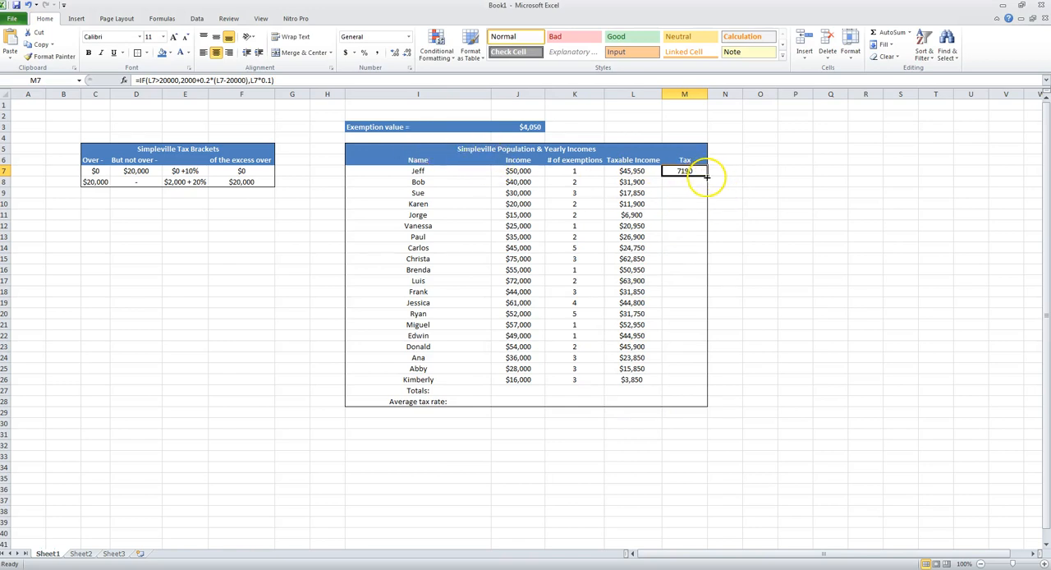
- Examine the logical test, value-if-true and value-if-false parts of the tax formula in M7 against the tax brackets
click(186, 94)
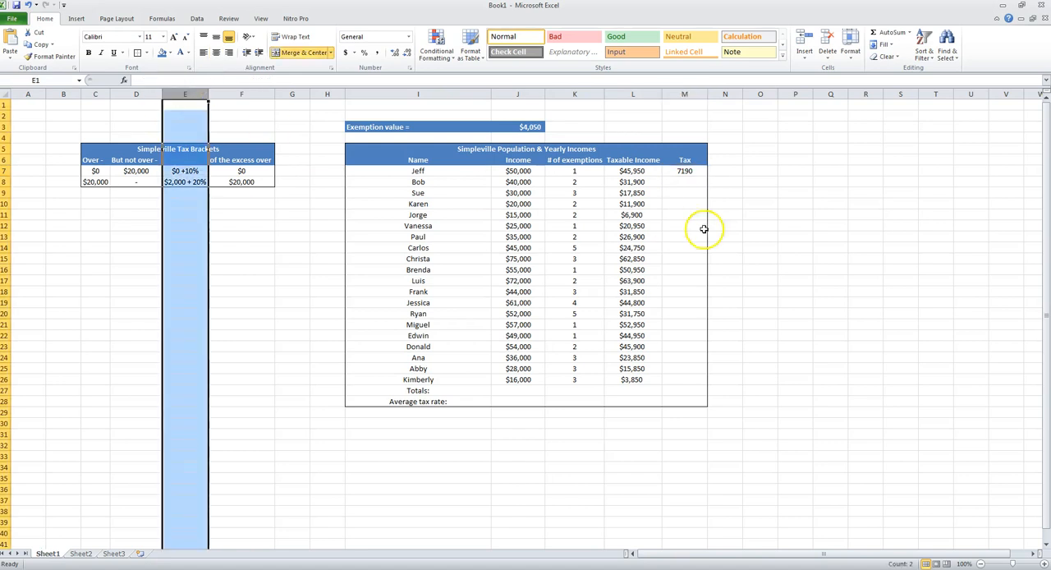
click(689, 174)
click(176, 81)
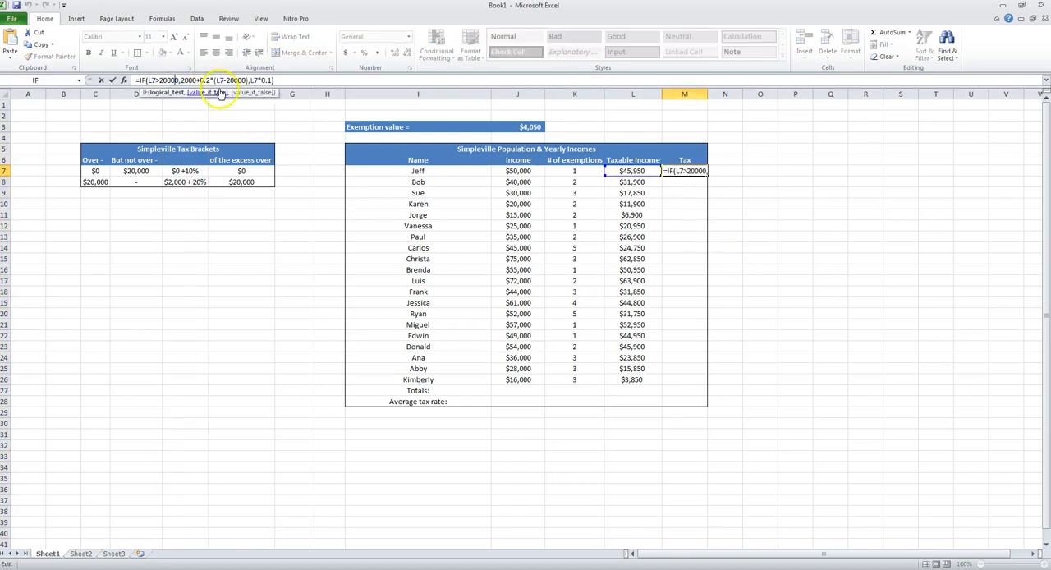
drag(212, 81, 148, 83)
click(179, 81)
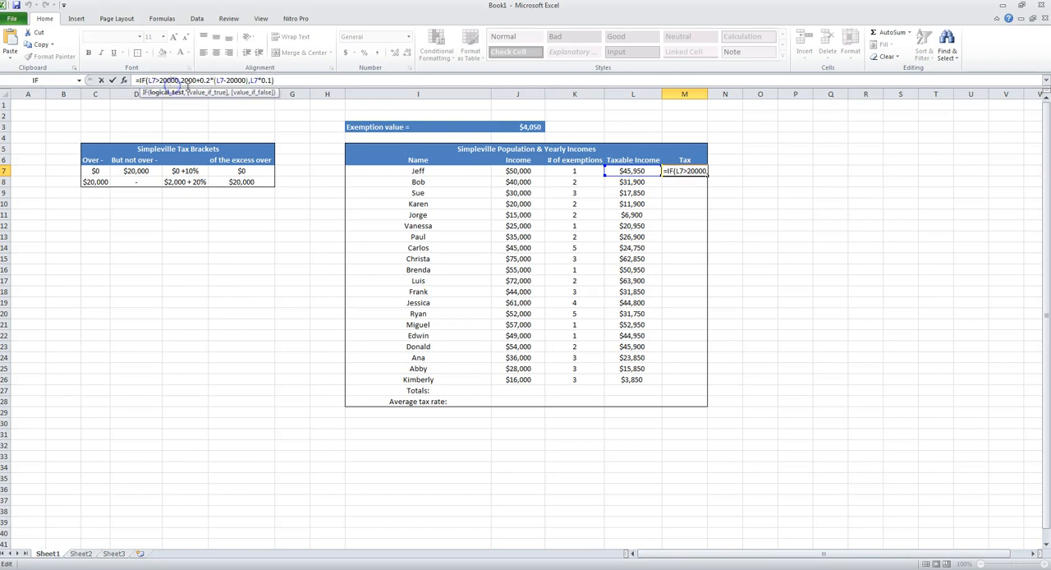
drag(178, 81, 235, 81)
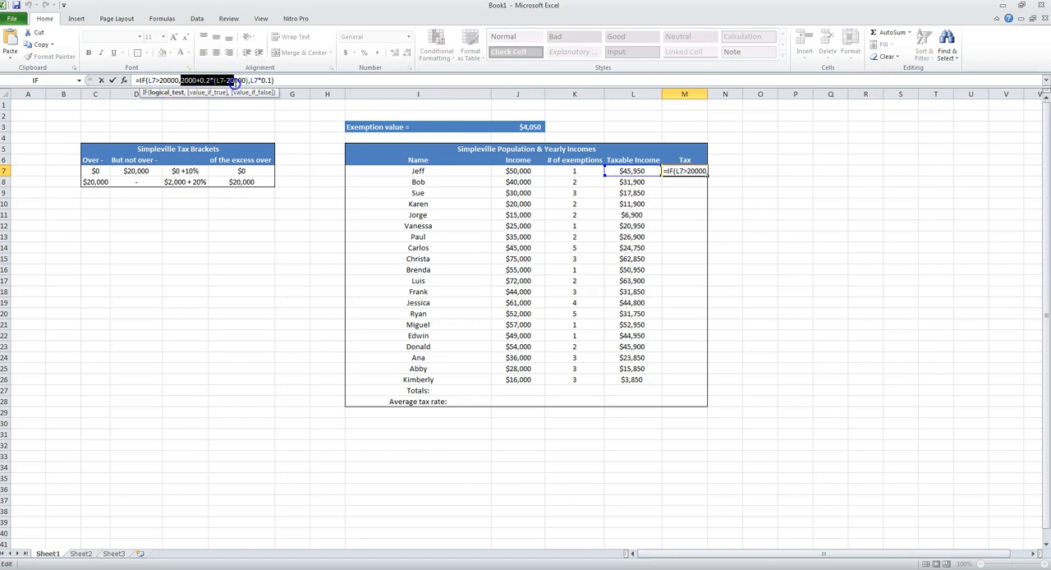
drag(244, 80, 248, 80)
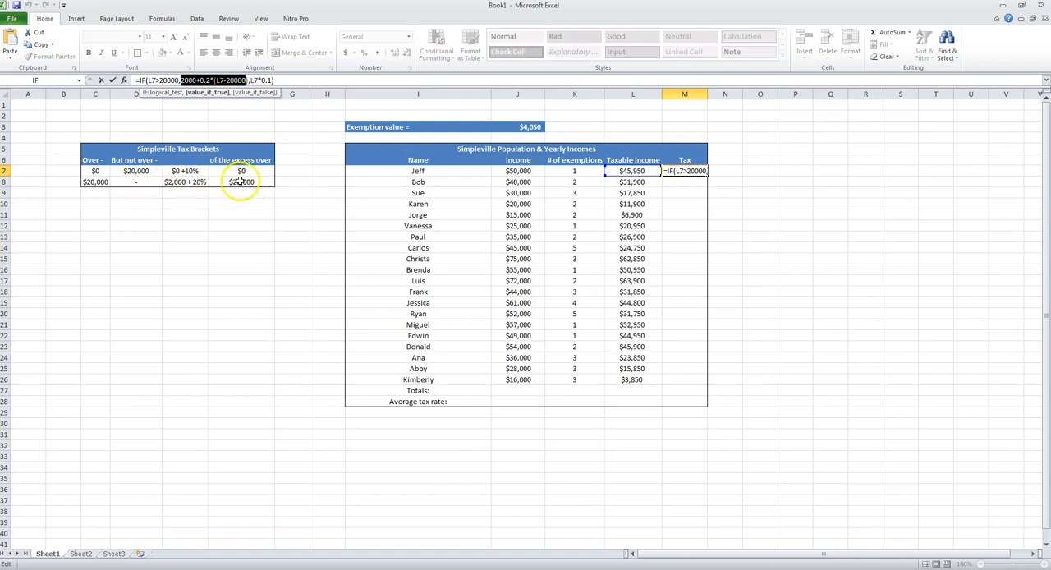
drag(249, 80, 275, 80)
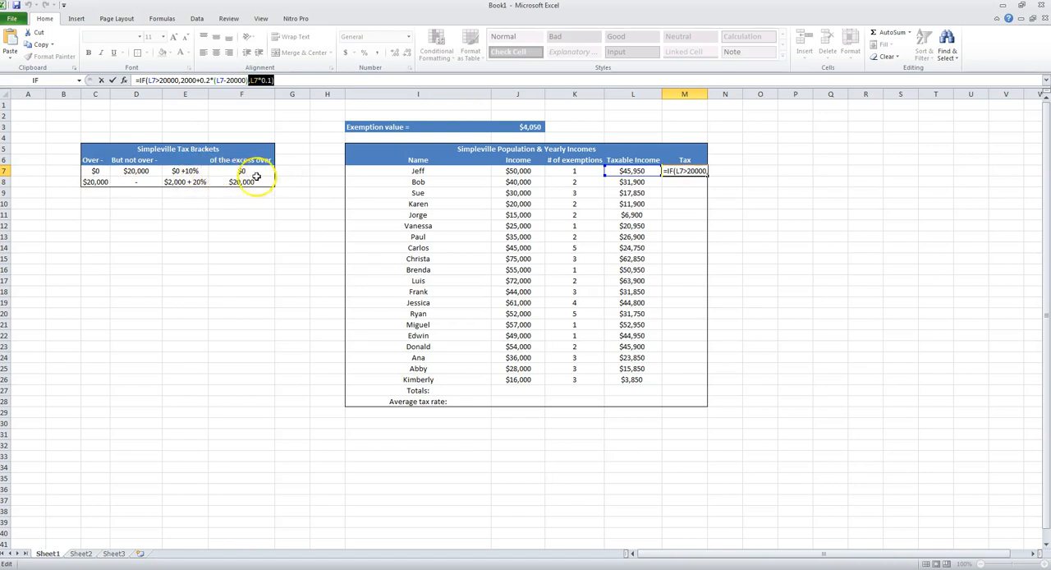
key(Return)
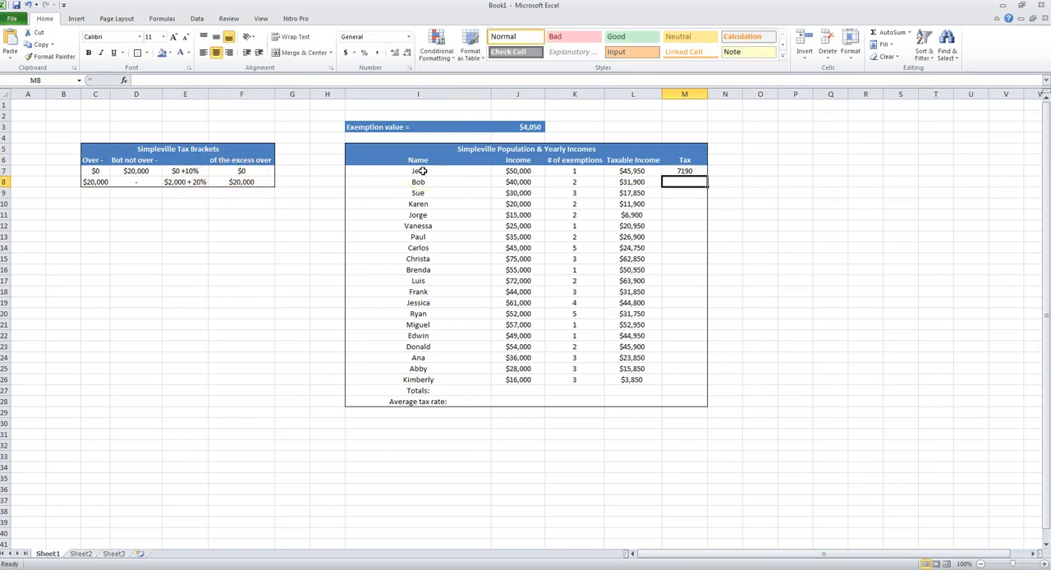
- Fill the tax formula from M7 down to M26 and apply the Accounting number format to the range
click(692, 171)
drag(704, 177, 681, 384)
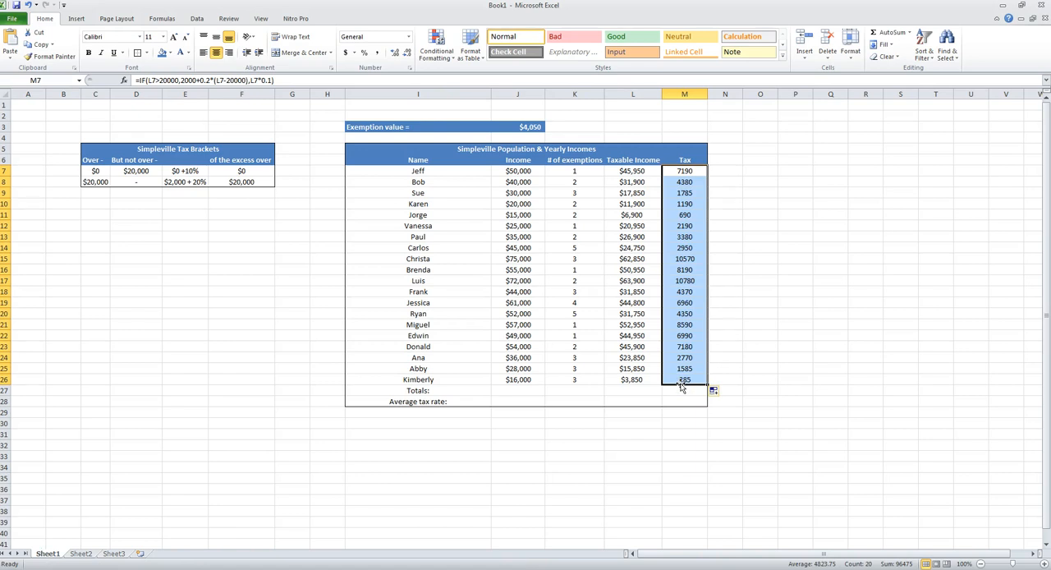
click(346, 54)
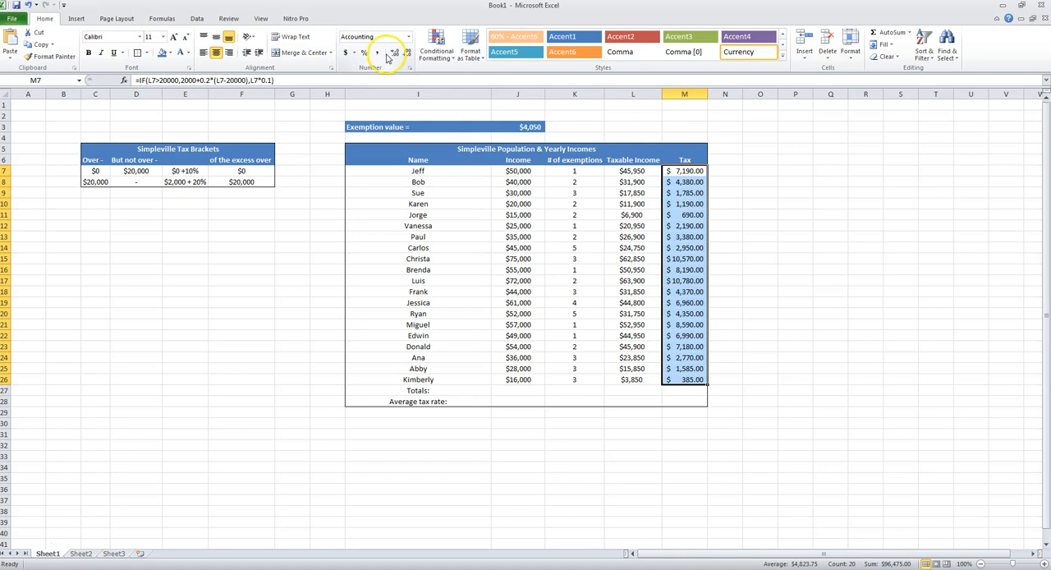
- Apply the comma style to the tax amounts in M7:M26 and reduce them to zero decimal places
click(379, 53)
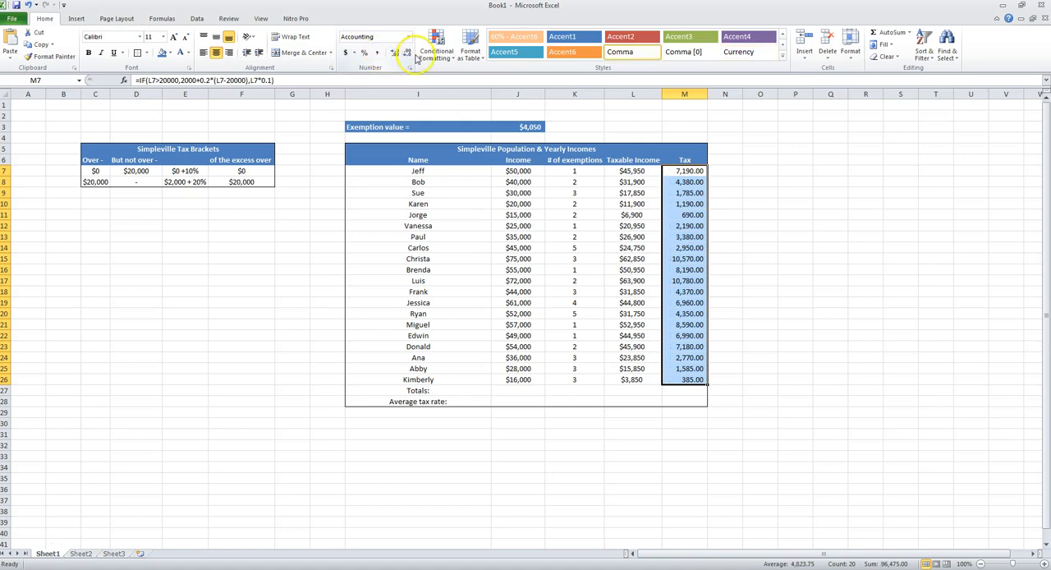
click(395, 52)
click(407, 53)
click(406, 53)
click(407, 53)
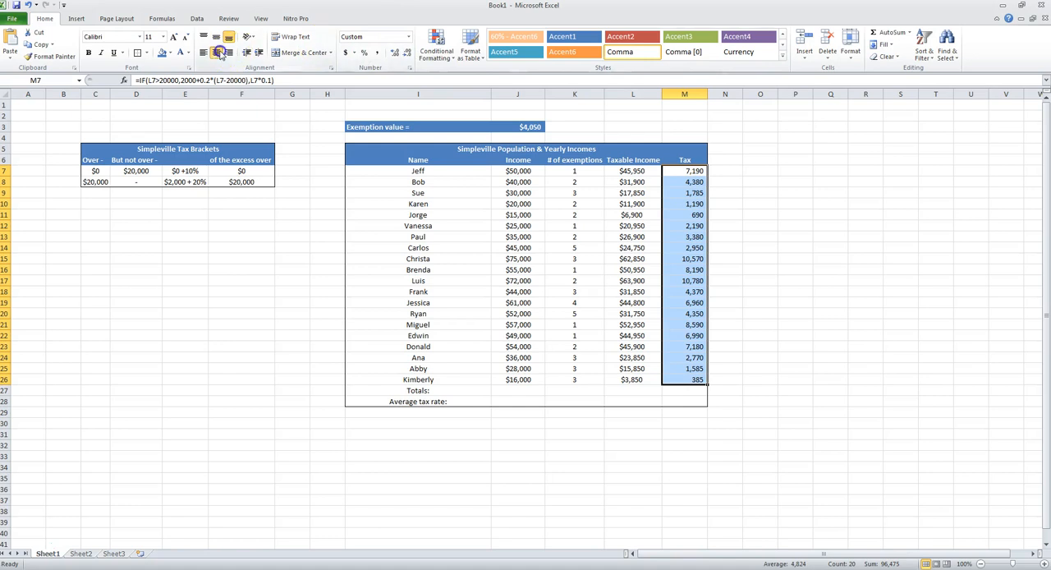
- Format the tax amounts in M7:M26 as Currency with the $ symbol and 0 decimal places
key(ctrl+1)
click(401, 269)
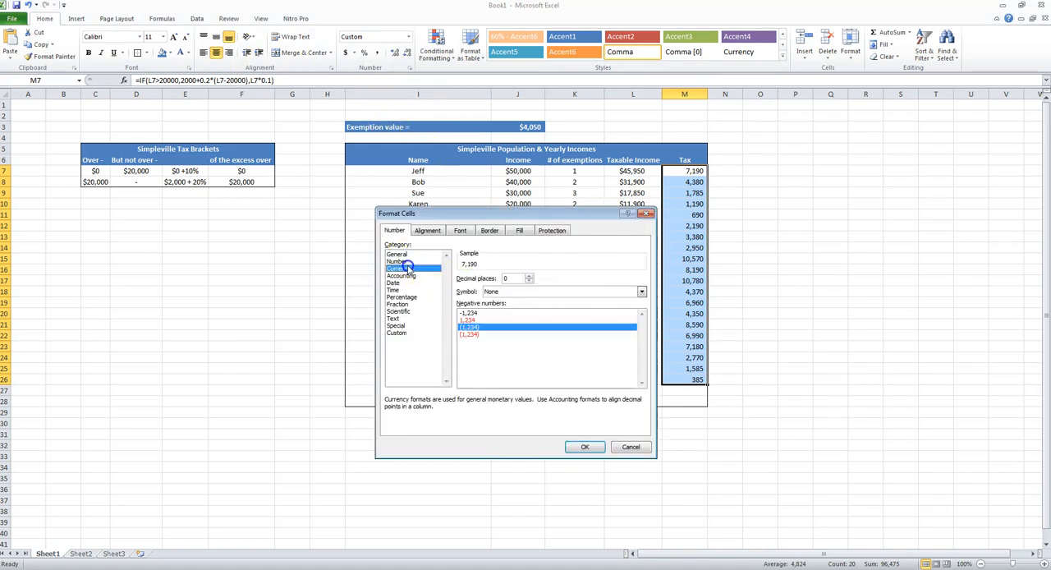
click(585, 449)
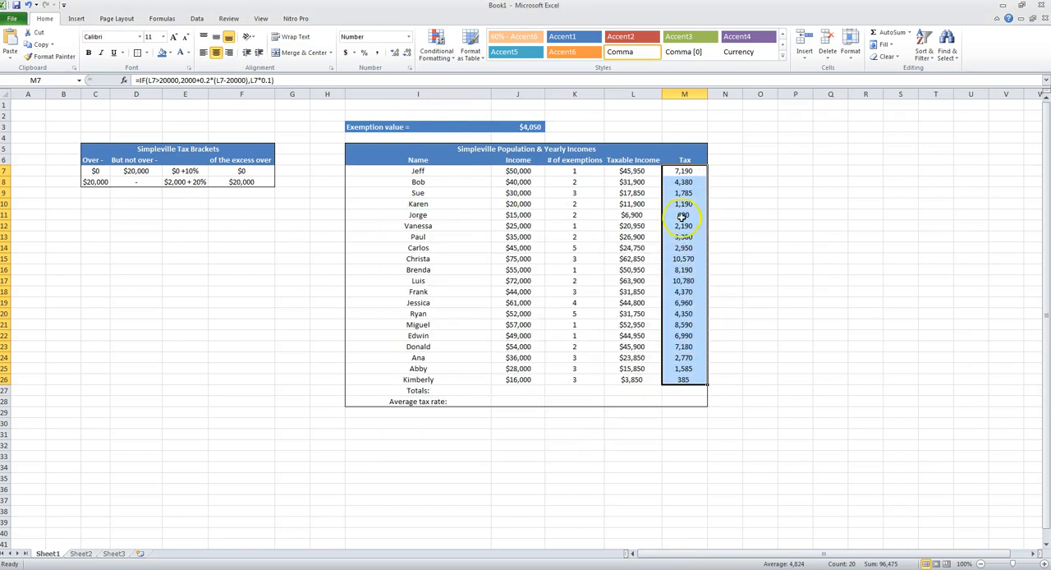
key(ctrl+1)
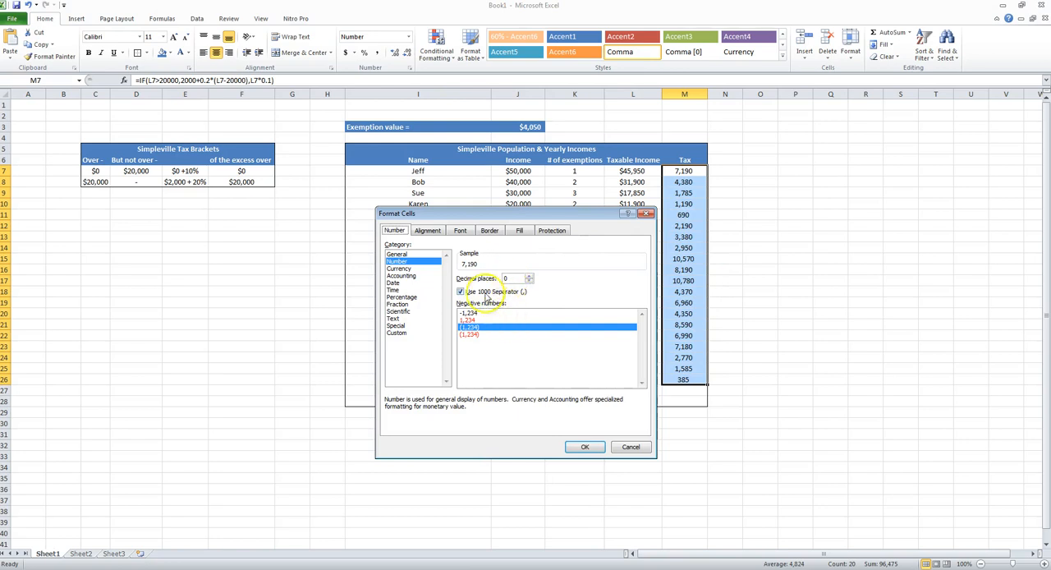
click(409, 269)
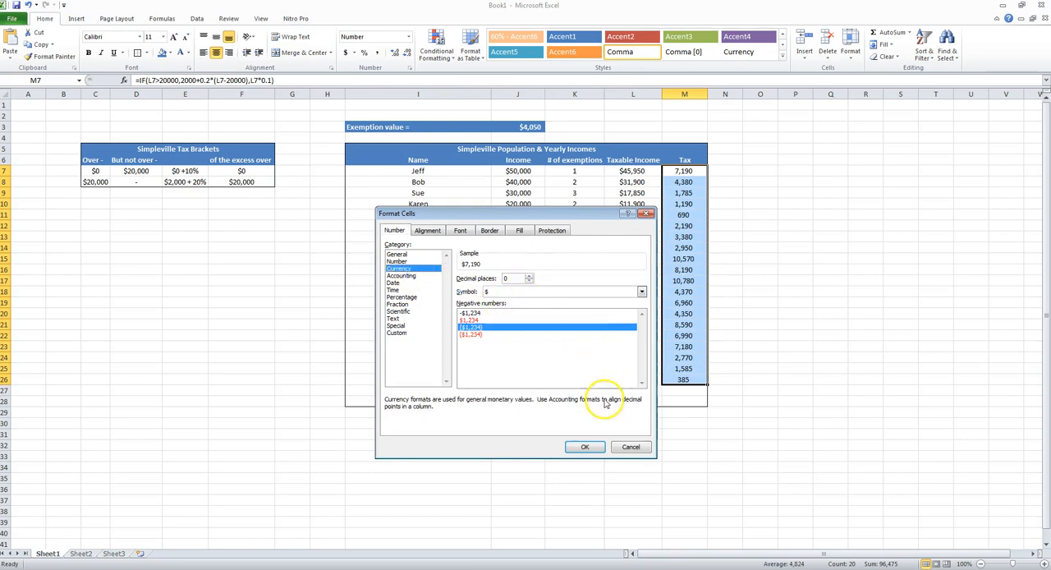
click(585, 447)
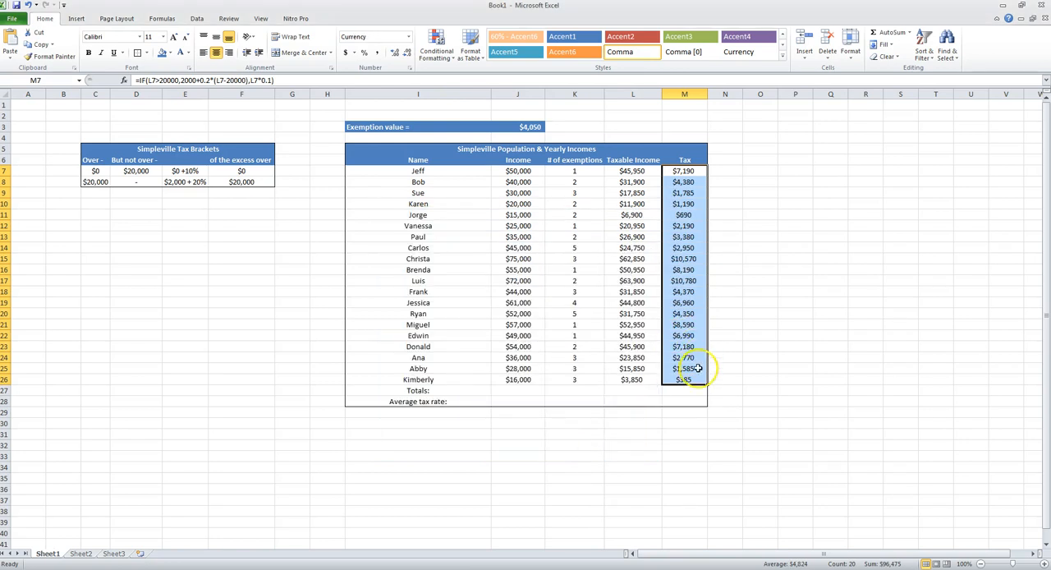
- Review the residents' names and calculated taxes, and inspect the IF function arguments of the formula in M7
click(678, 392)
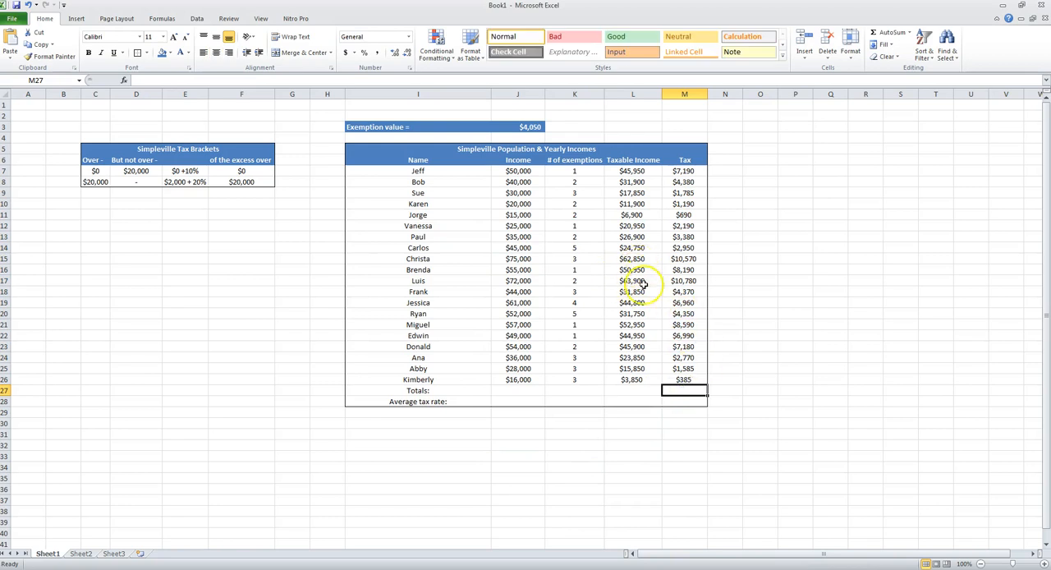
drag(682, 170, 681, 379)
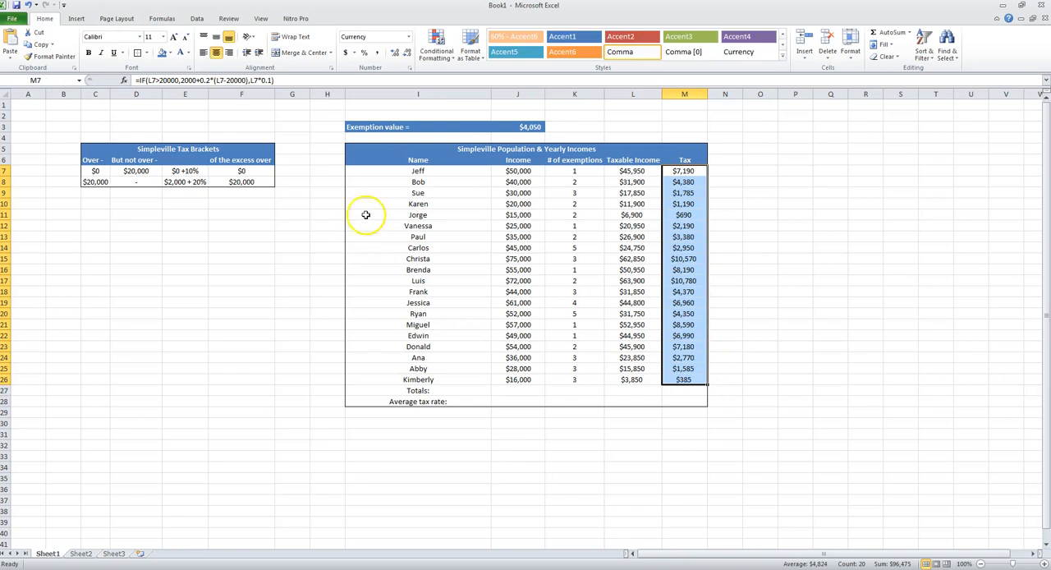
drag(419, 170, 447, 374)
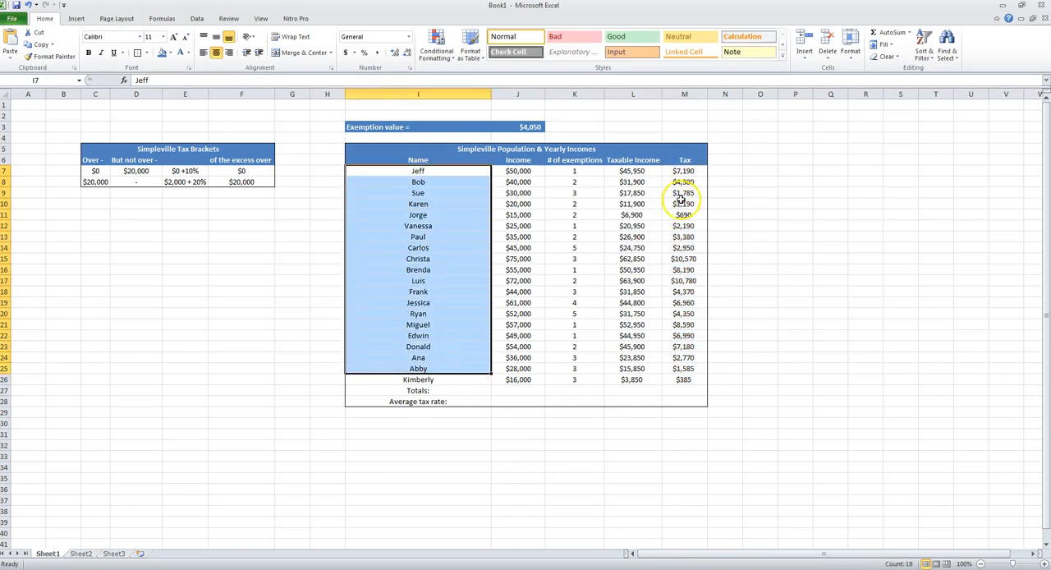
click(681, 171)
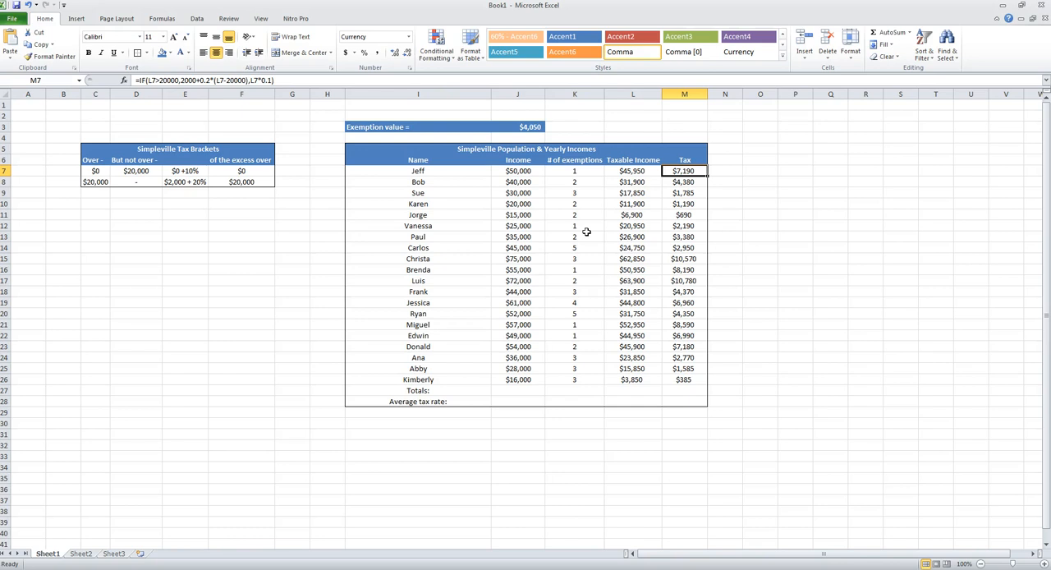
click(122, 82)
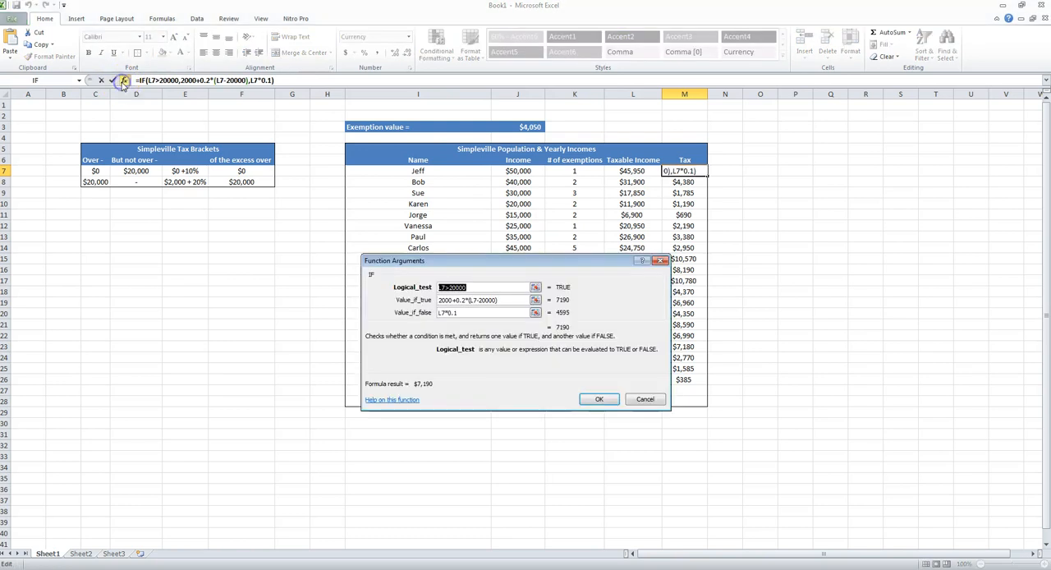
click(660, 263)
- Browse the available function categories, including Financial, from empty cell K2 without inserting a function
click(569, 116)
click(124, 80)
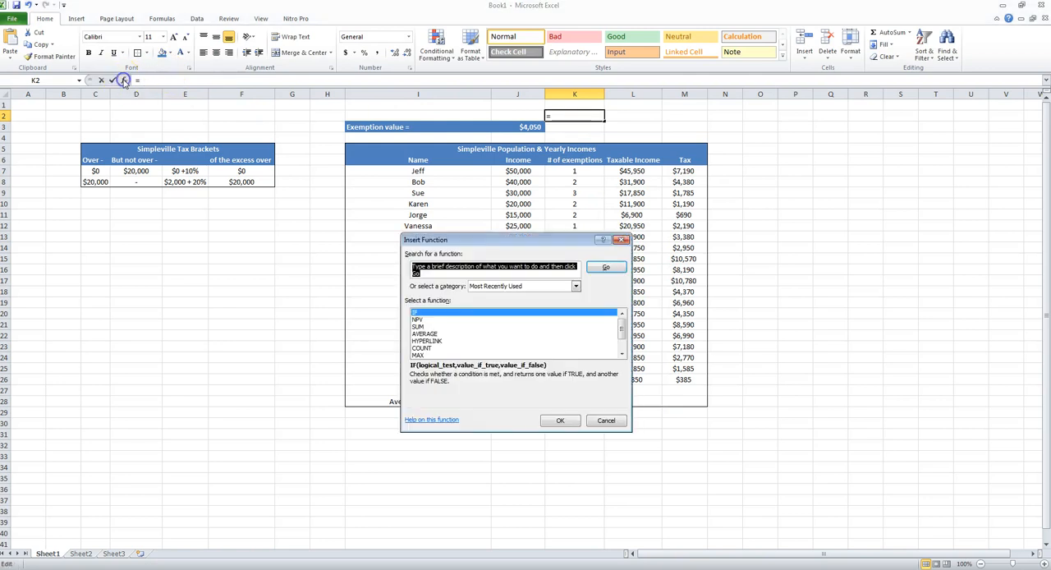
click(531, 286)
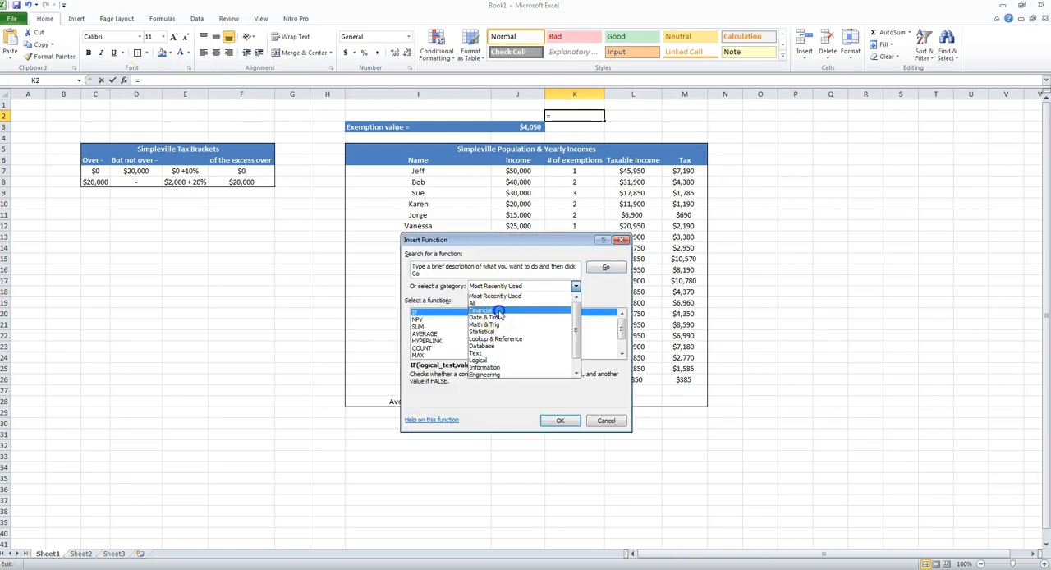
click(499, 311)
click(519, 286)
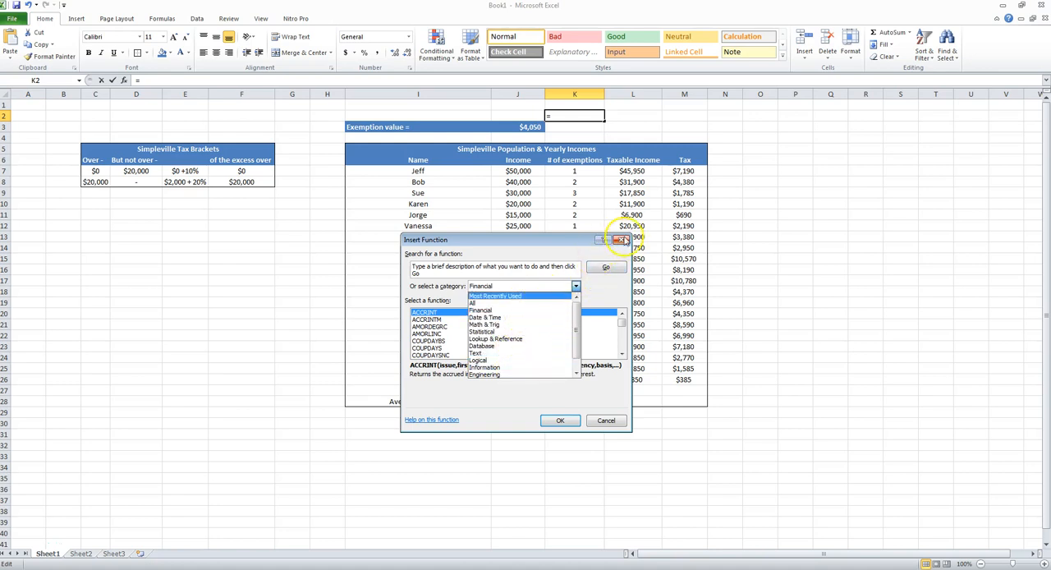
click(621, 240)
click(622, 240)
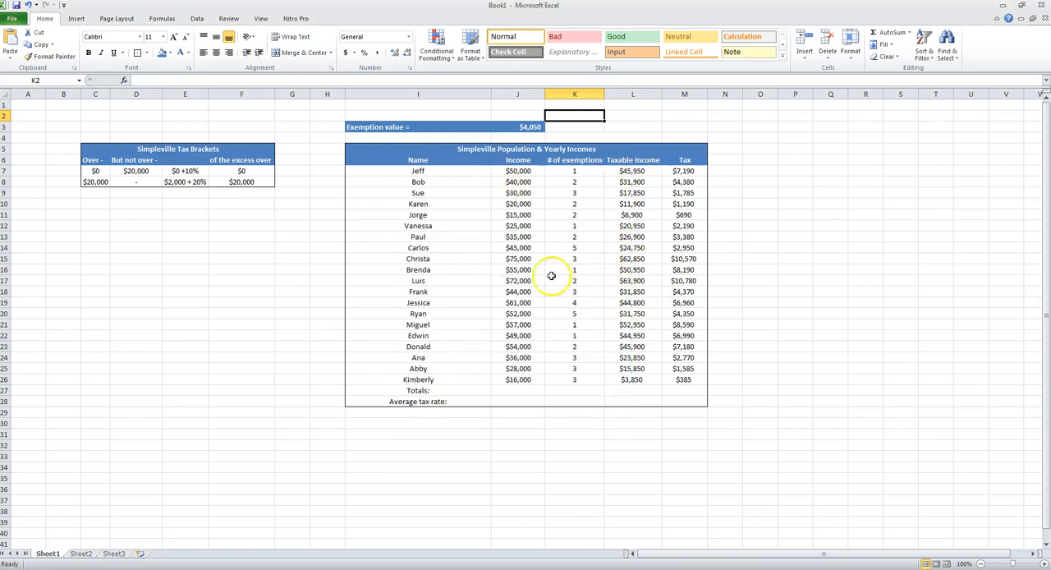
- Total the incomes J7:J26 in cell J27 with AutoSum
click(630, 390)
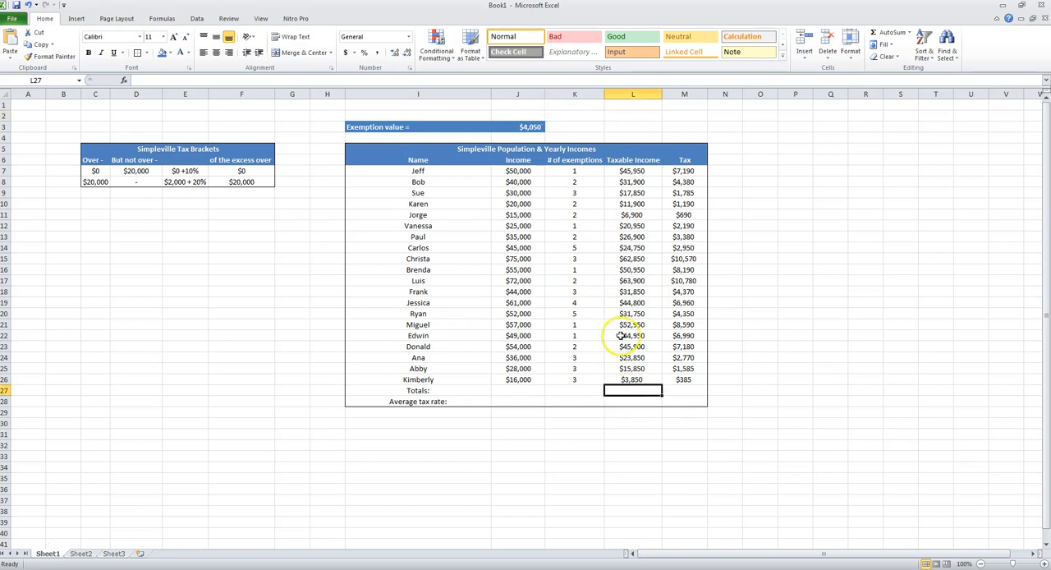
click(522, 390)
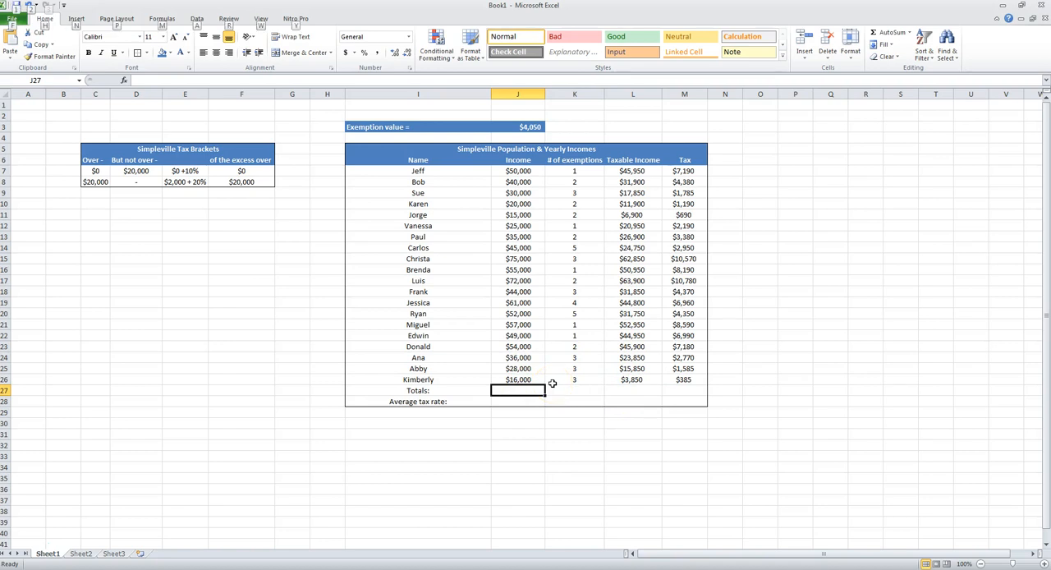
key(alt+equal)
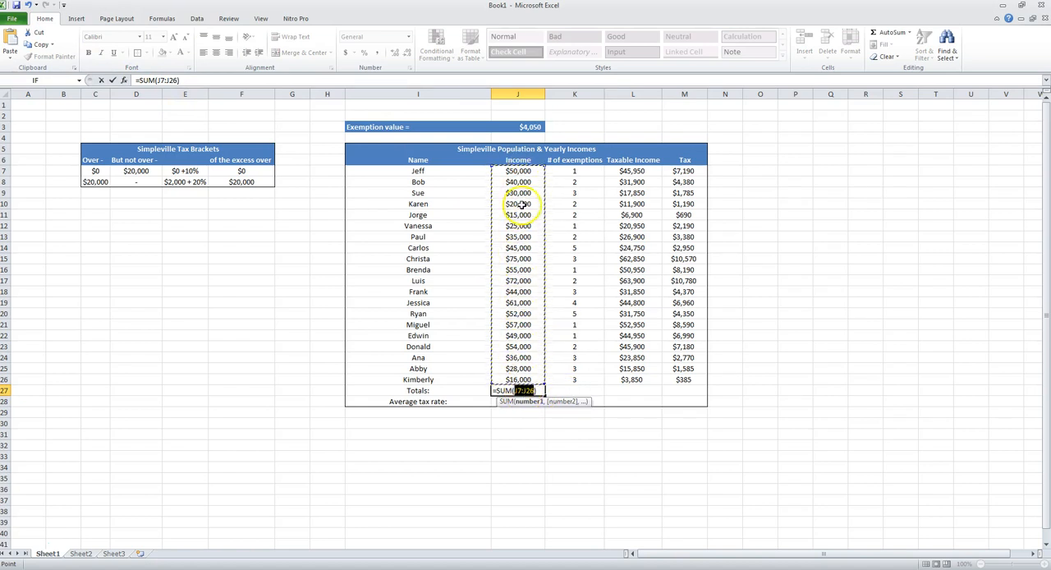
key(Return)
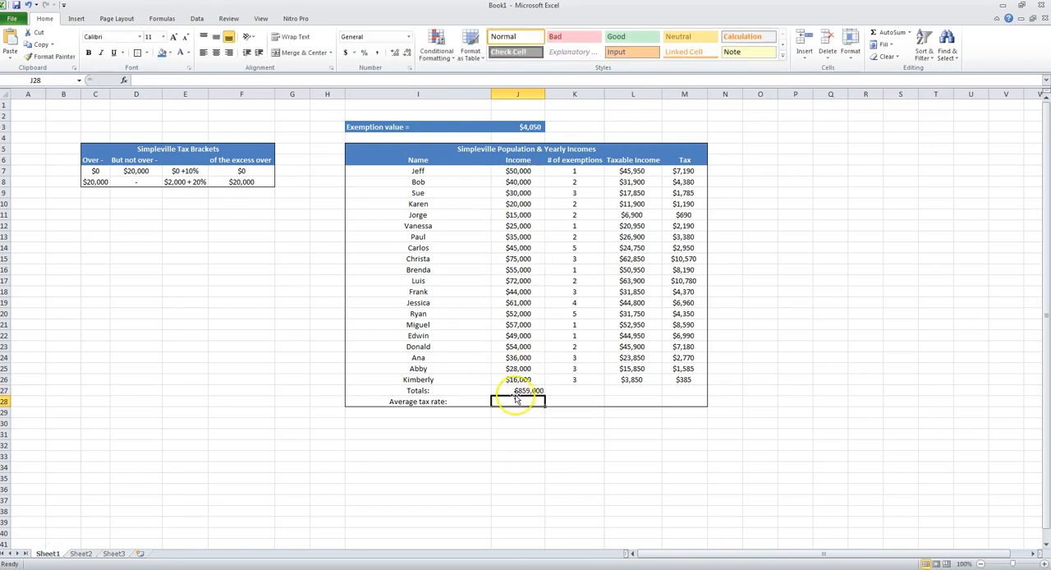
- Enter =SUM(J7:J26) manually in J27 as the income total and center the cell
click(516, 391)
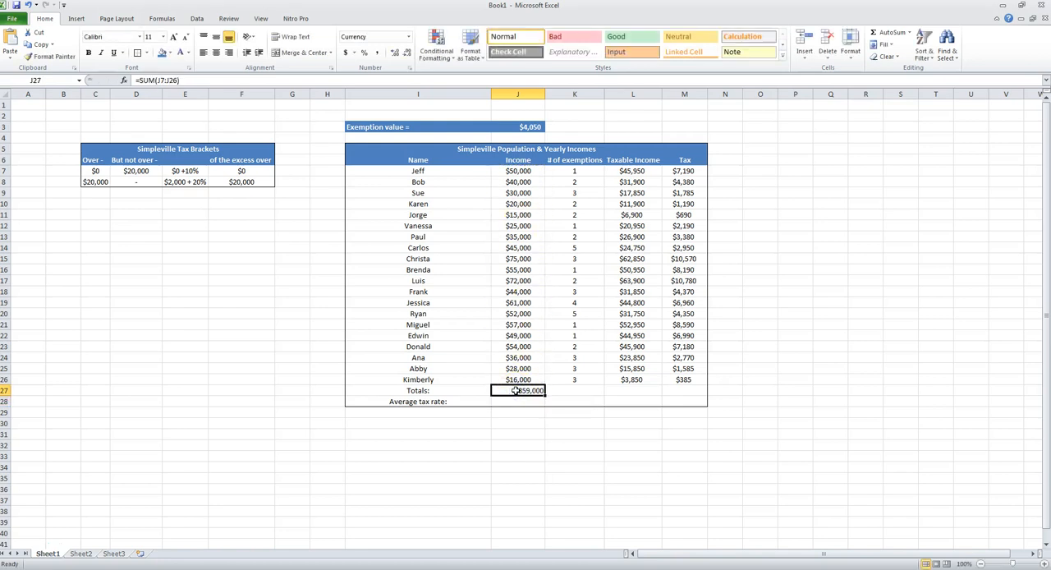
text(=sum)
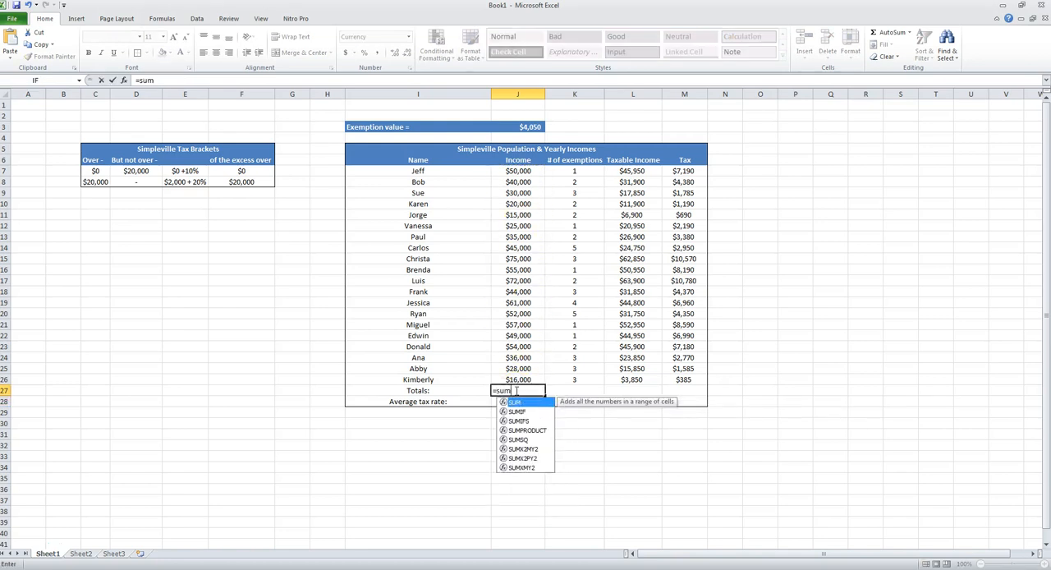
text(()
drag(516, 379, 503, 169)
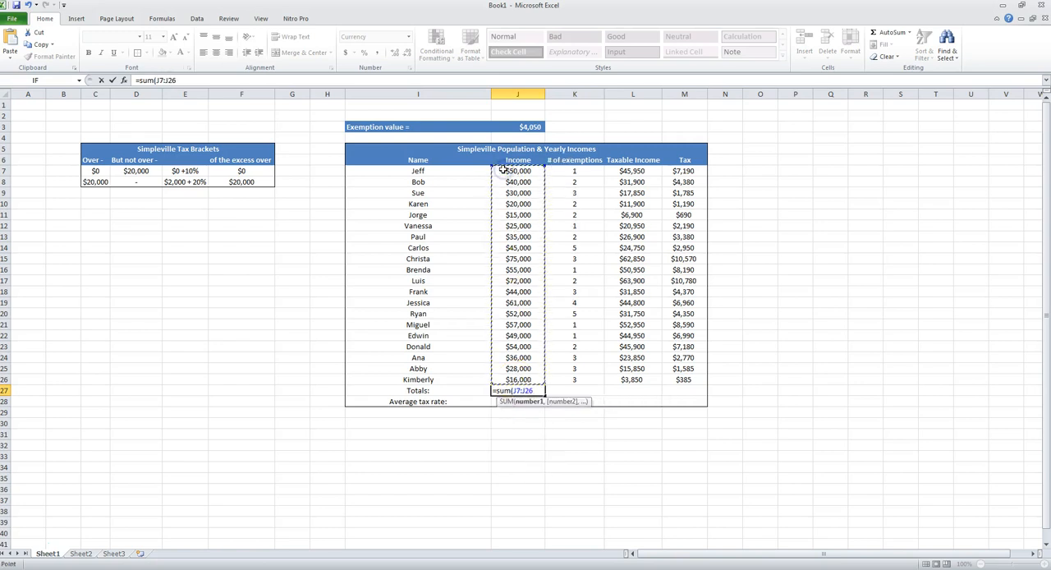
key(ctrl+Return)
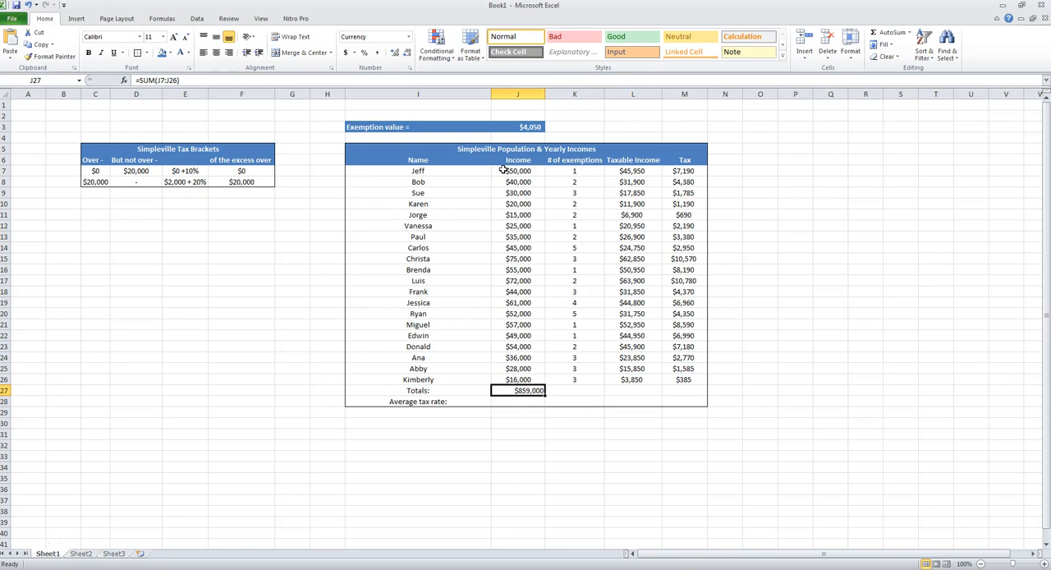
key(Return)
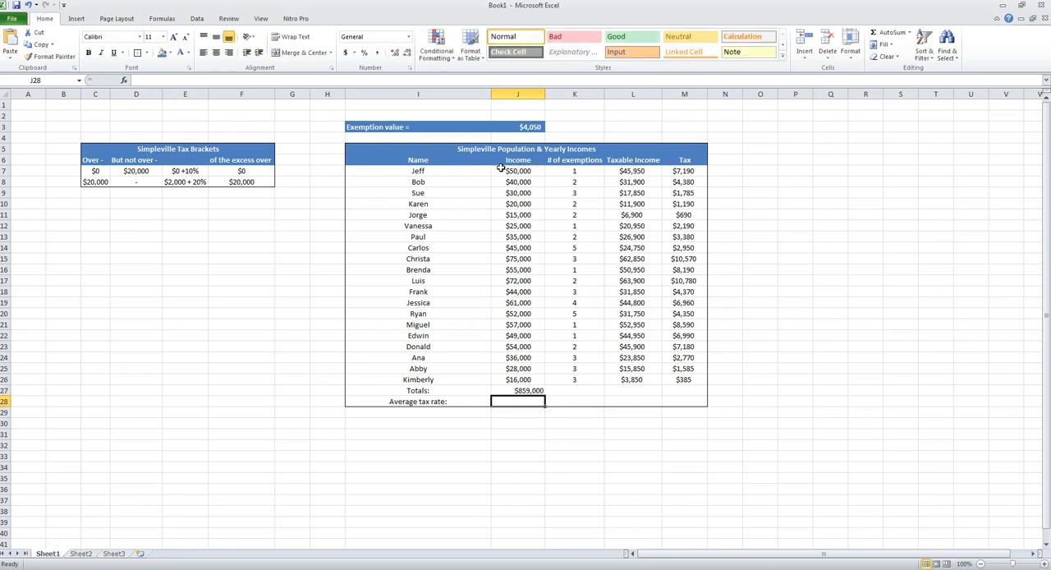
click(517, 390)
click(216, 53)
- Enter N/A as the total for the number of exemptions in K27 and center it
click(601, 393)
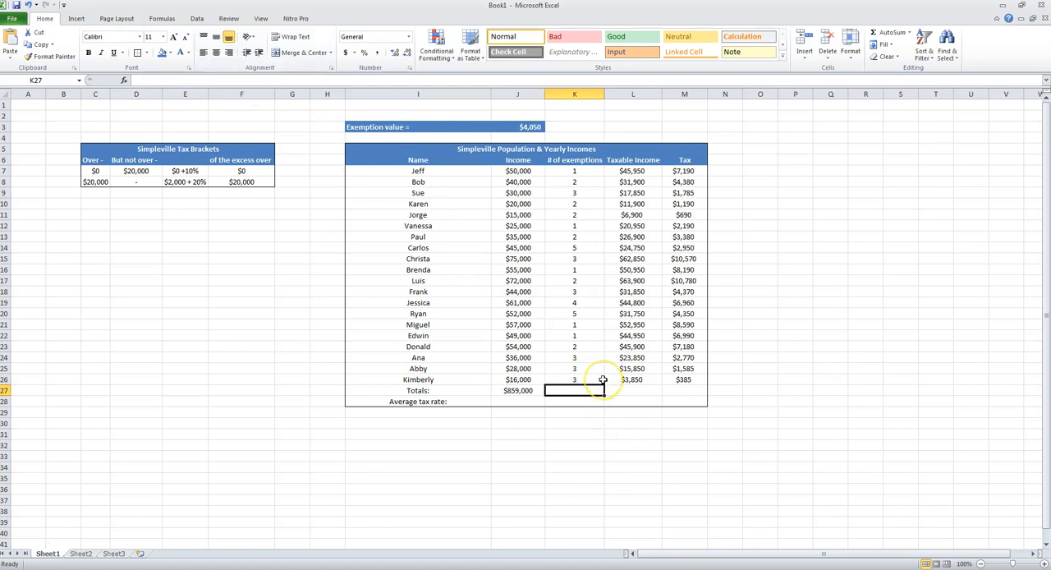
text(N)
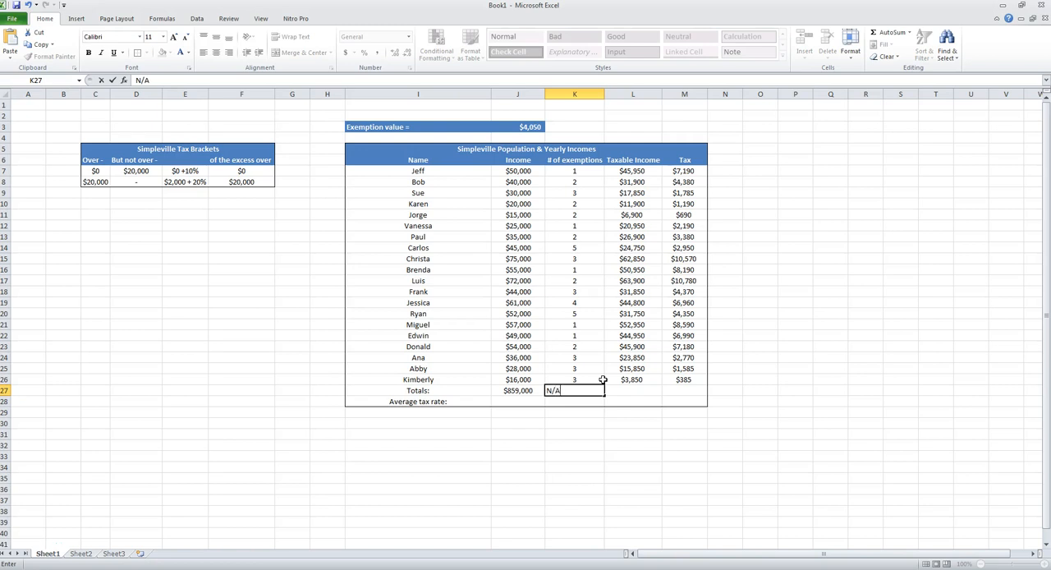
text(/A)
key(Tab)
click(579, 391)
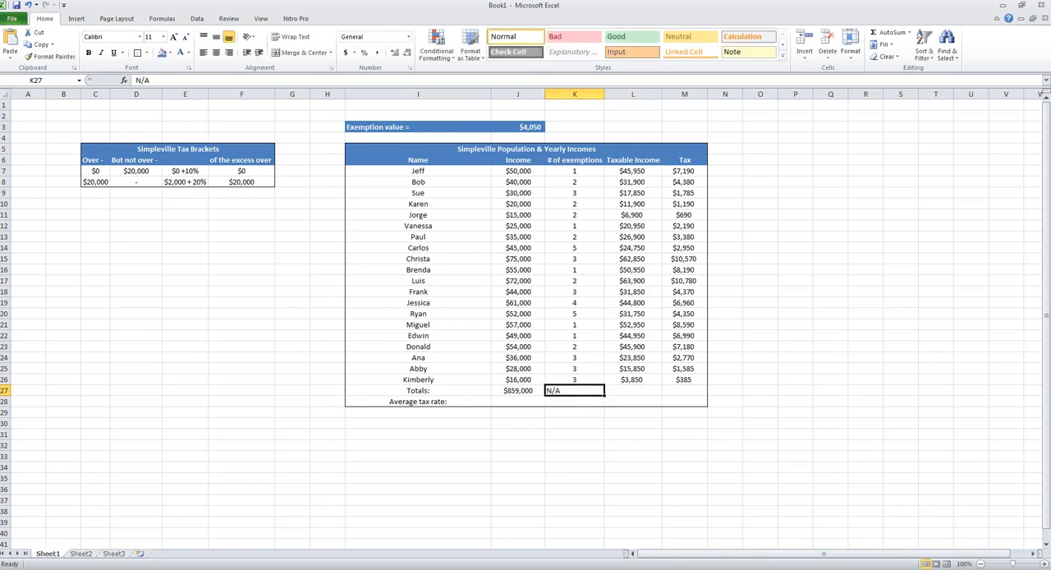
click(213, 55)
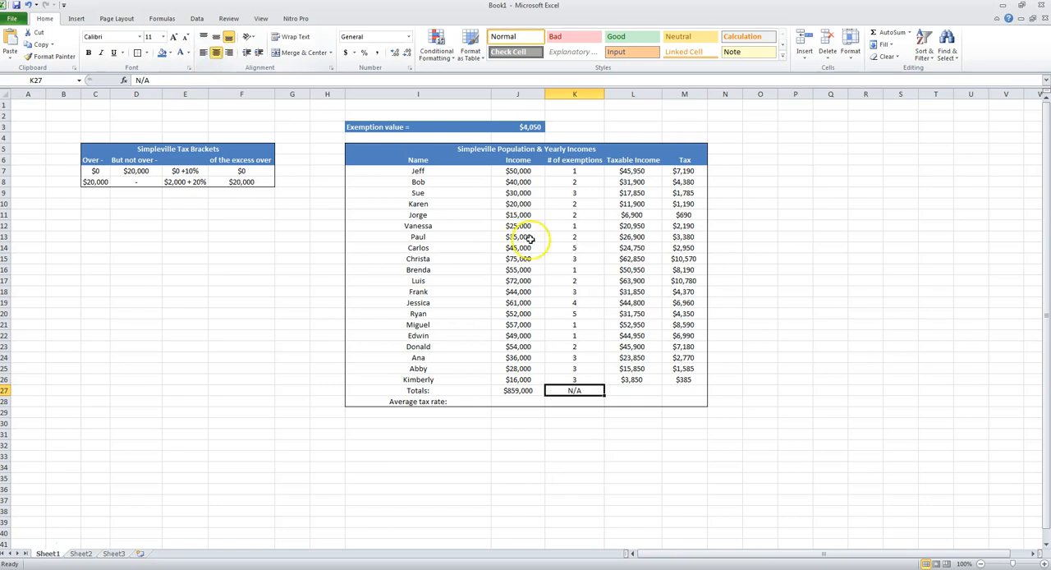
- Total the taxable incomes L7:L26 in L27 with AutoSum and center the result
click(630, 389)
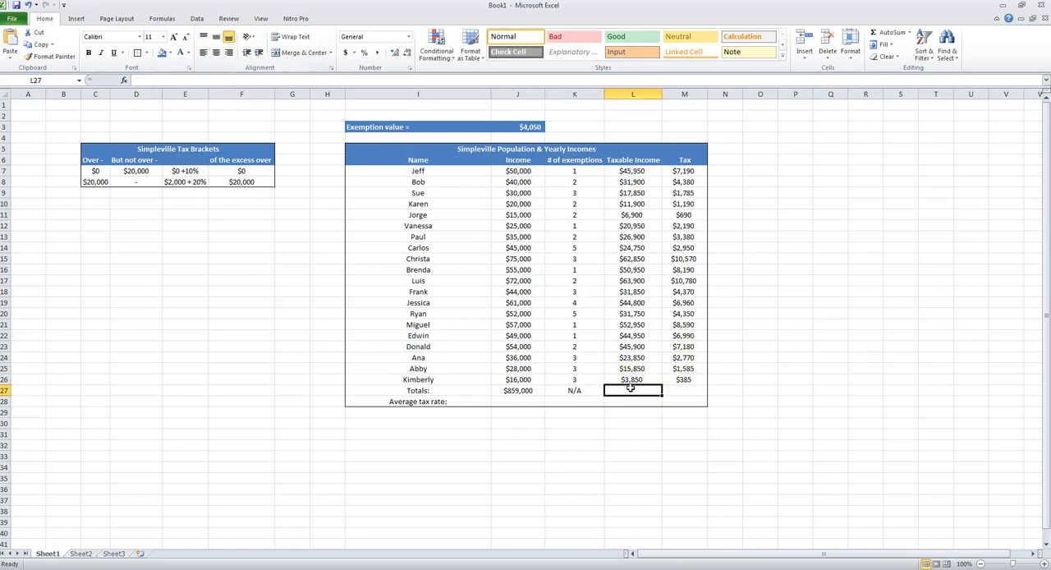
key(alt+equal)
key(Return)
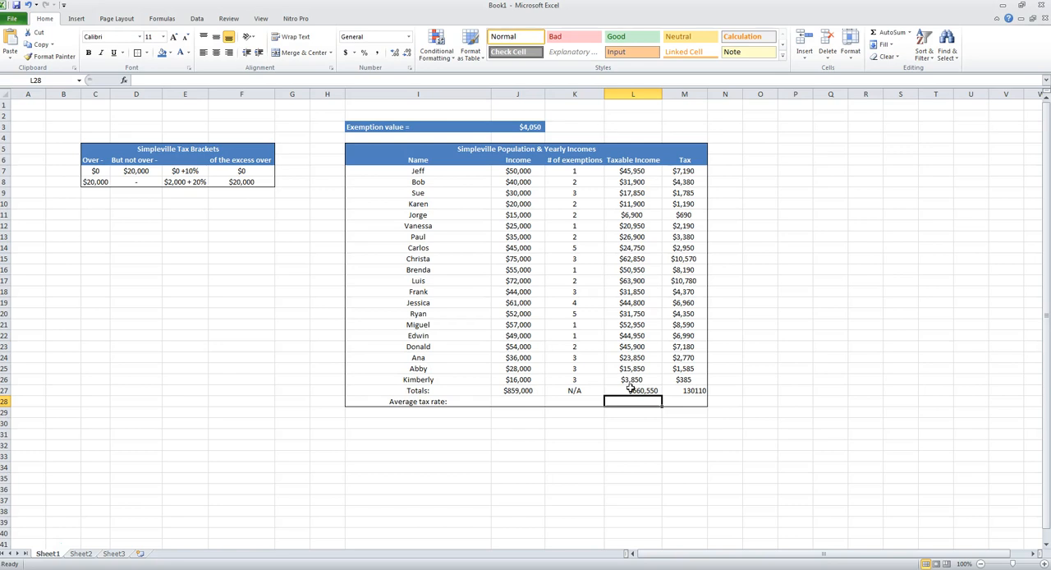
click(631, 389)
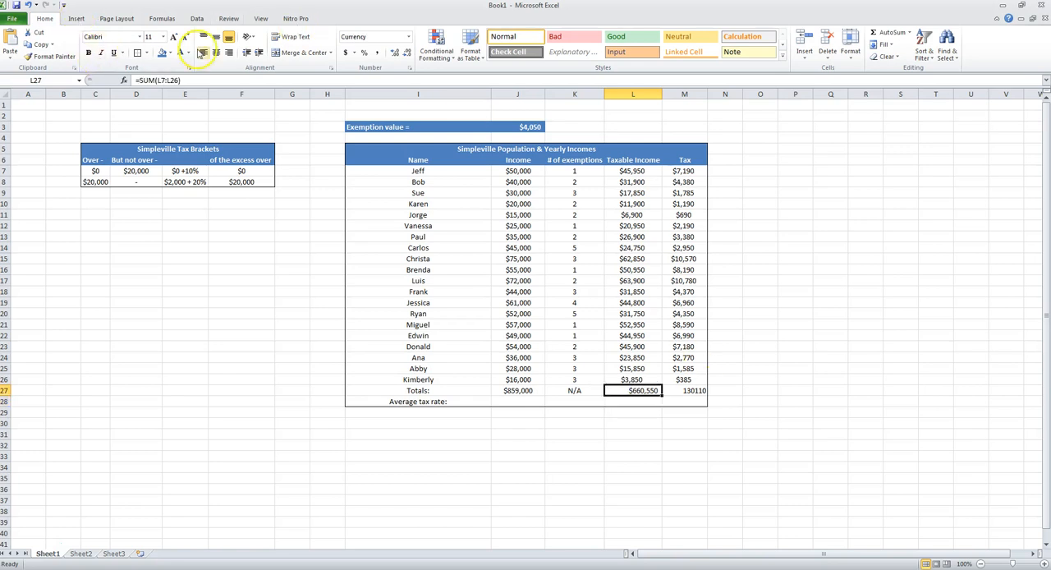
click(214, 55)
- Replace the IF formula in the tax column's total cell M27 with an AutoSum of M7:M26
click(680, 390)
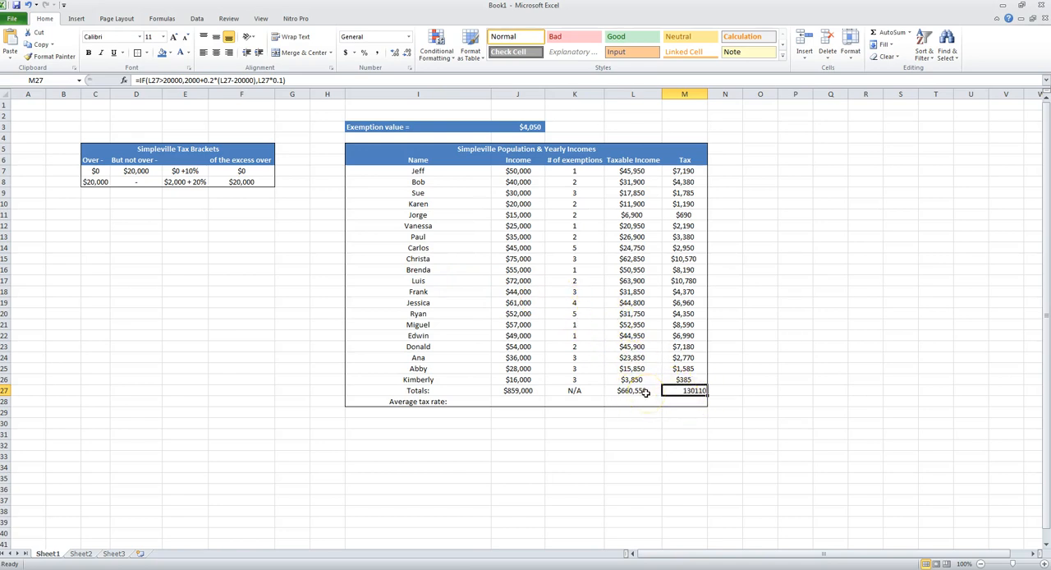
click(690, 398)
key(alt+equal)
key(Return)
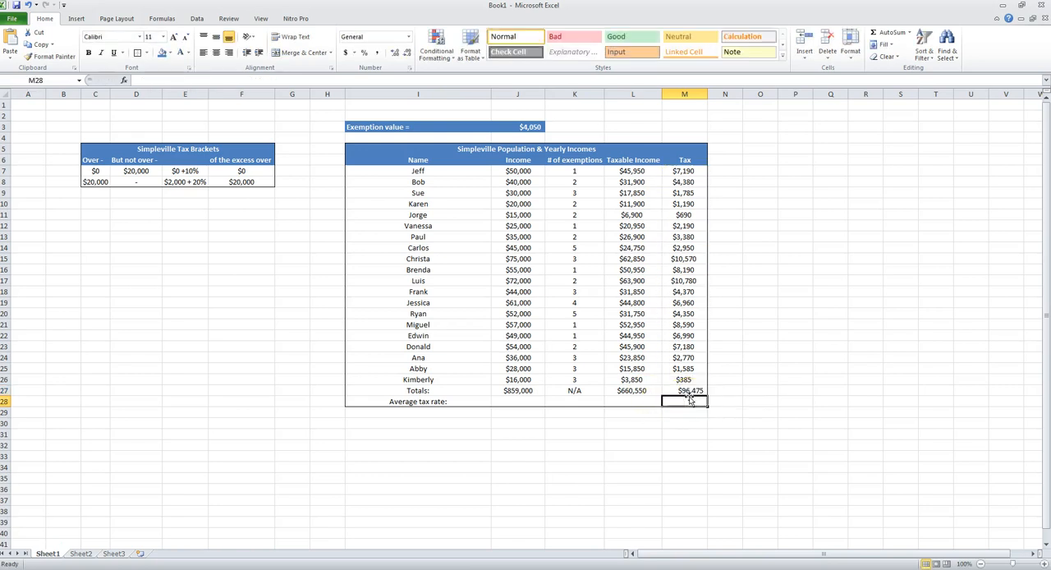
click(688, 391)
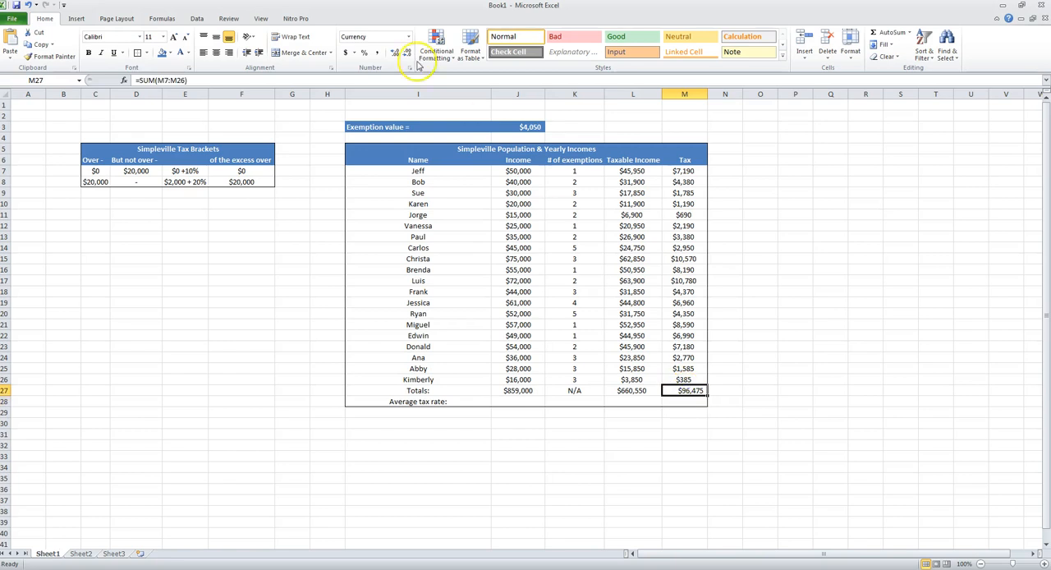
- Center the tax total in M27 and highlight the tax amounts M7:M26 to check what it adds up
click(216, 53)
drag(682, 172, 688, 382)
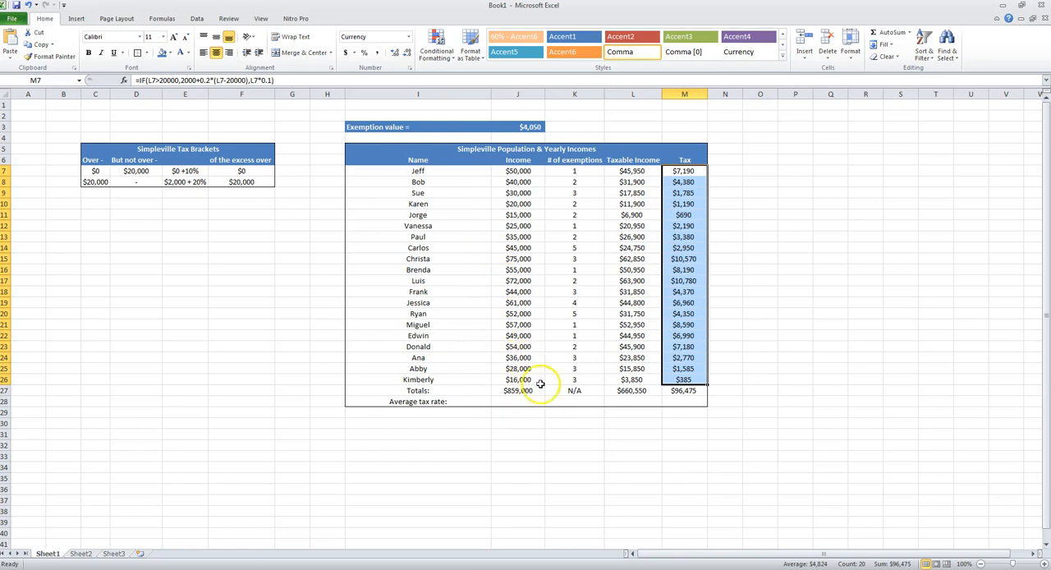
click(642, 403)
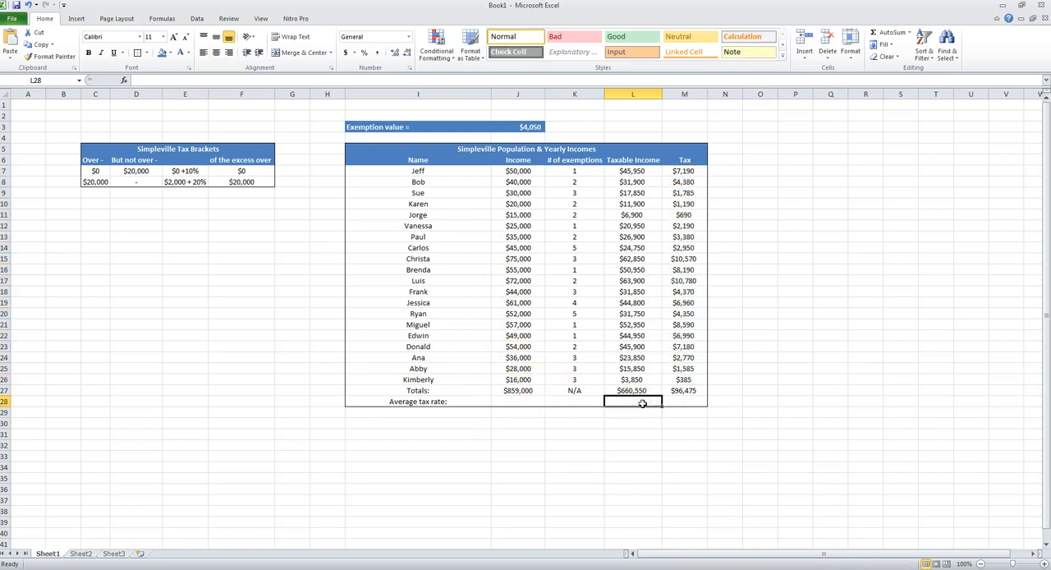
- Calculate the average tax rate in J28 as total tax divided by total taxable income with =M27/L27
click(522, 401)
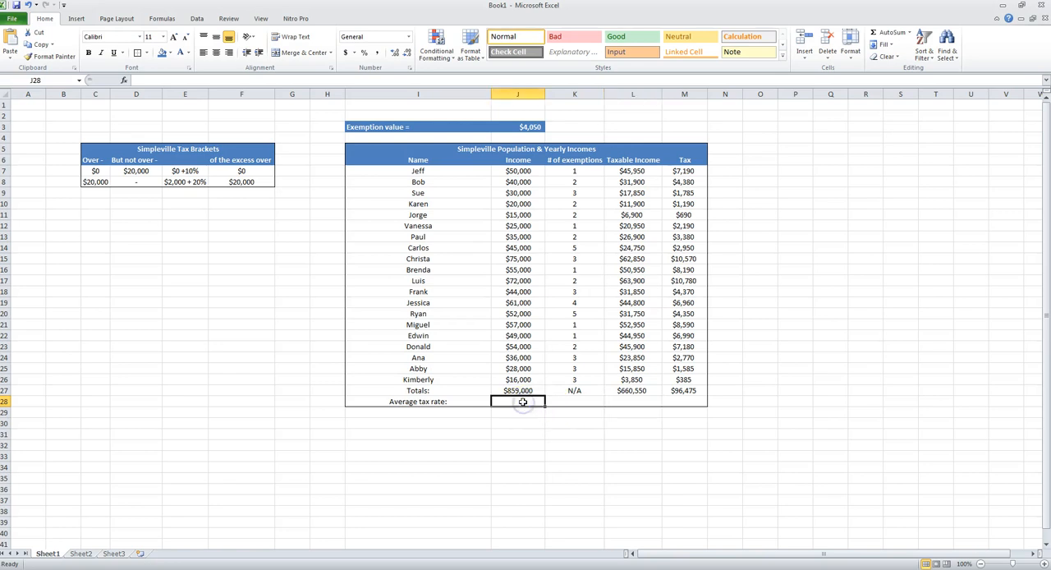
text(=)
click(675, 391)
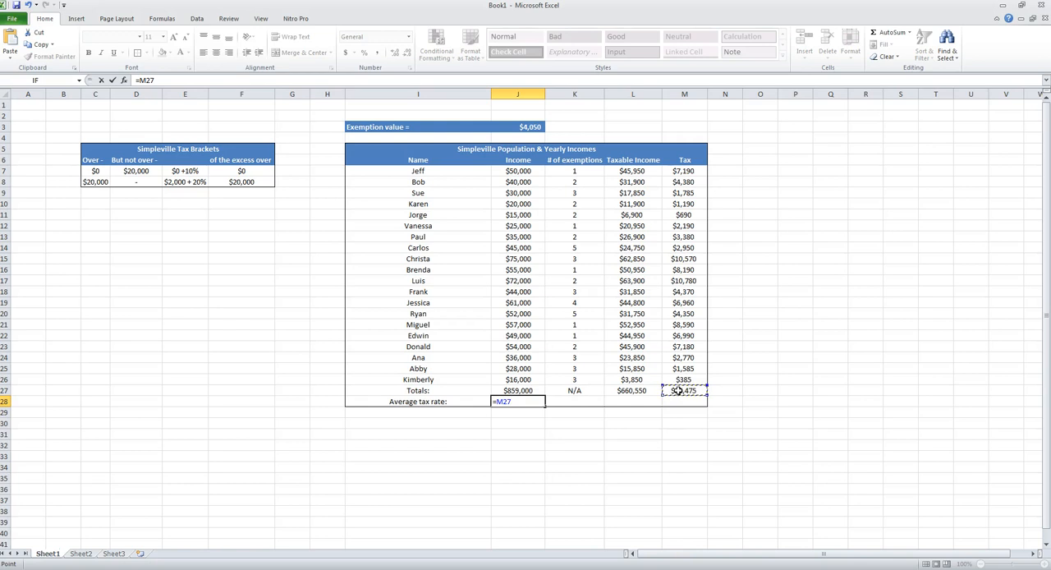
text(/)
click(628, 391)
key(Return)
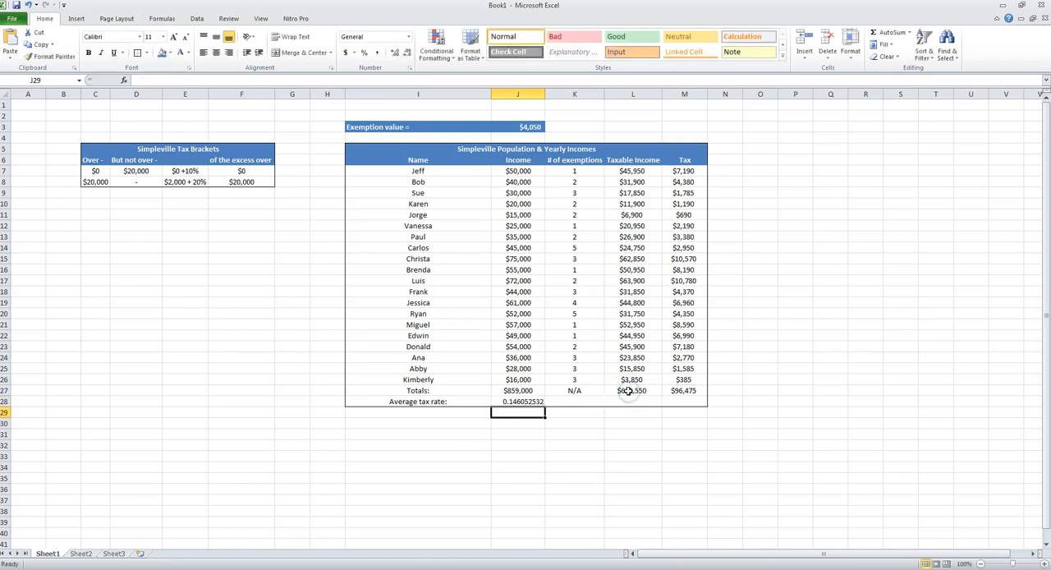
- Format the average tax rate in J28 as a percentage with two decimal places and center it
click(525, 401)
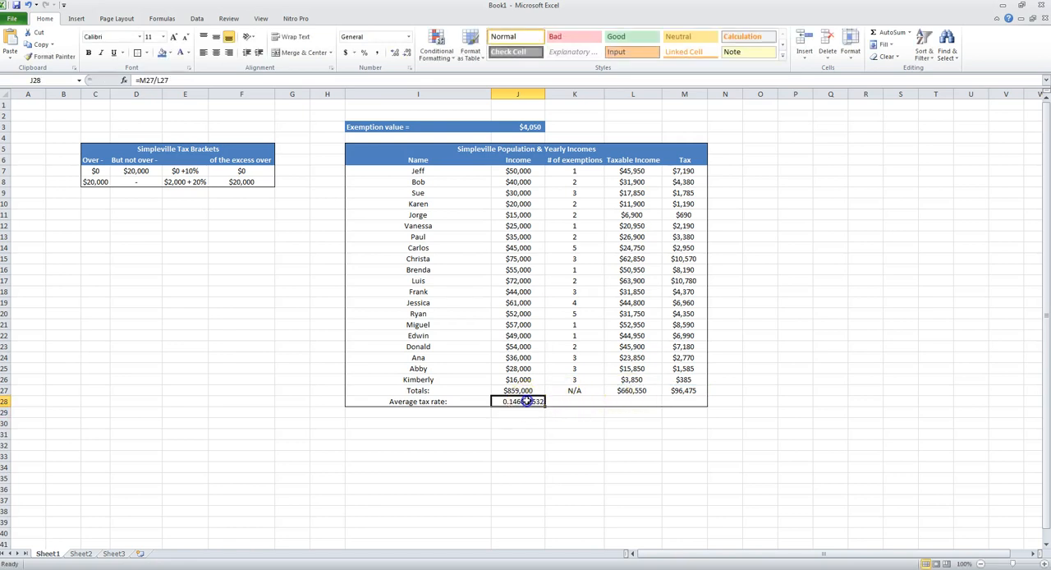
click(361, 53)
click(393, 53)
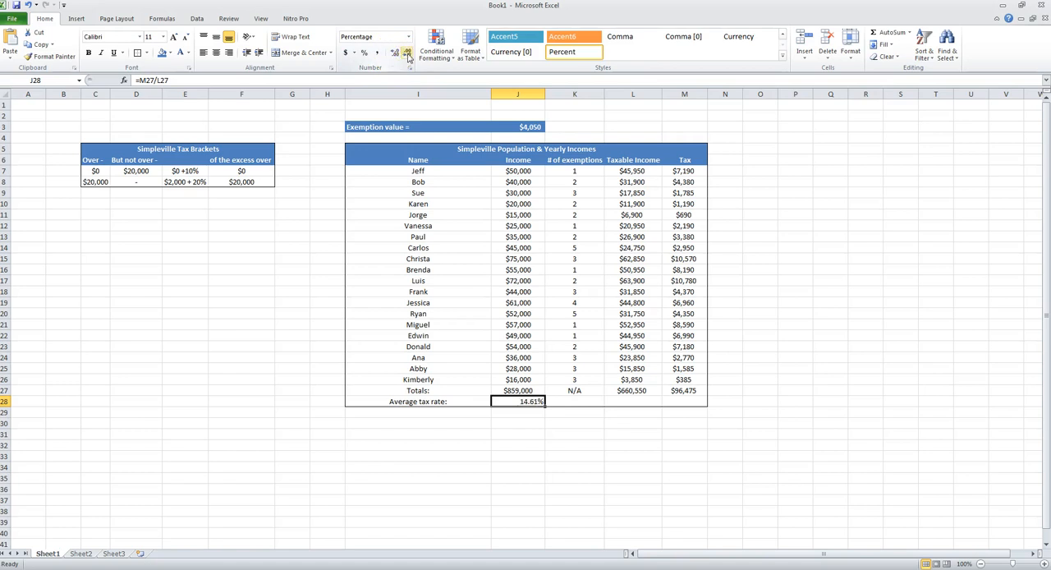
click(395, 52)
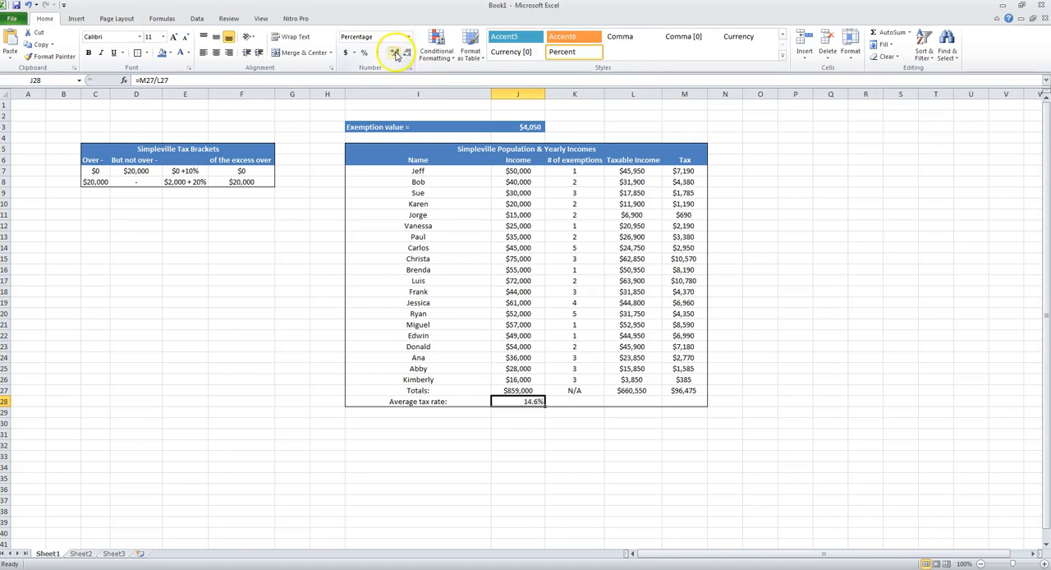
click(216, 52)
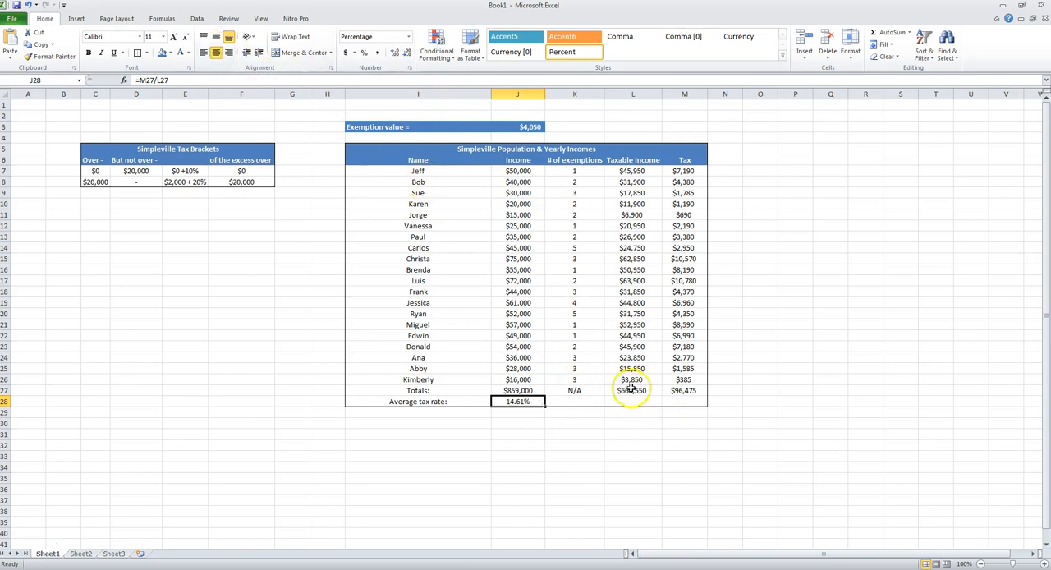